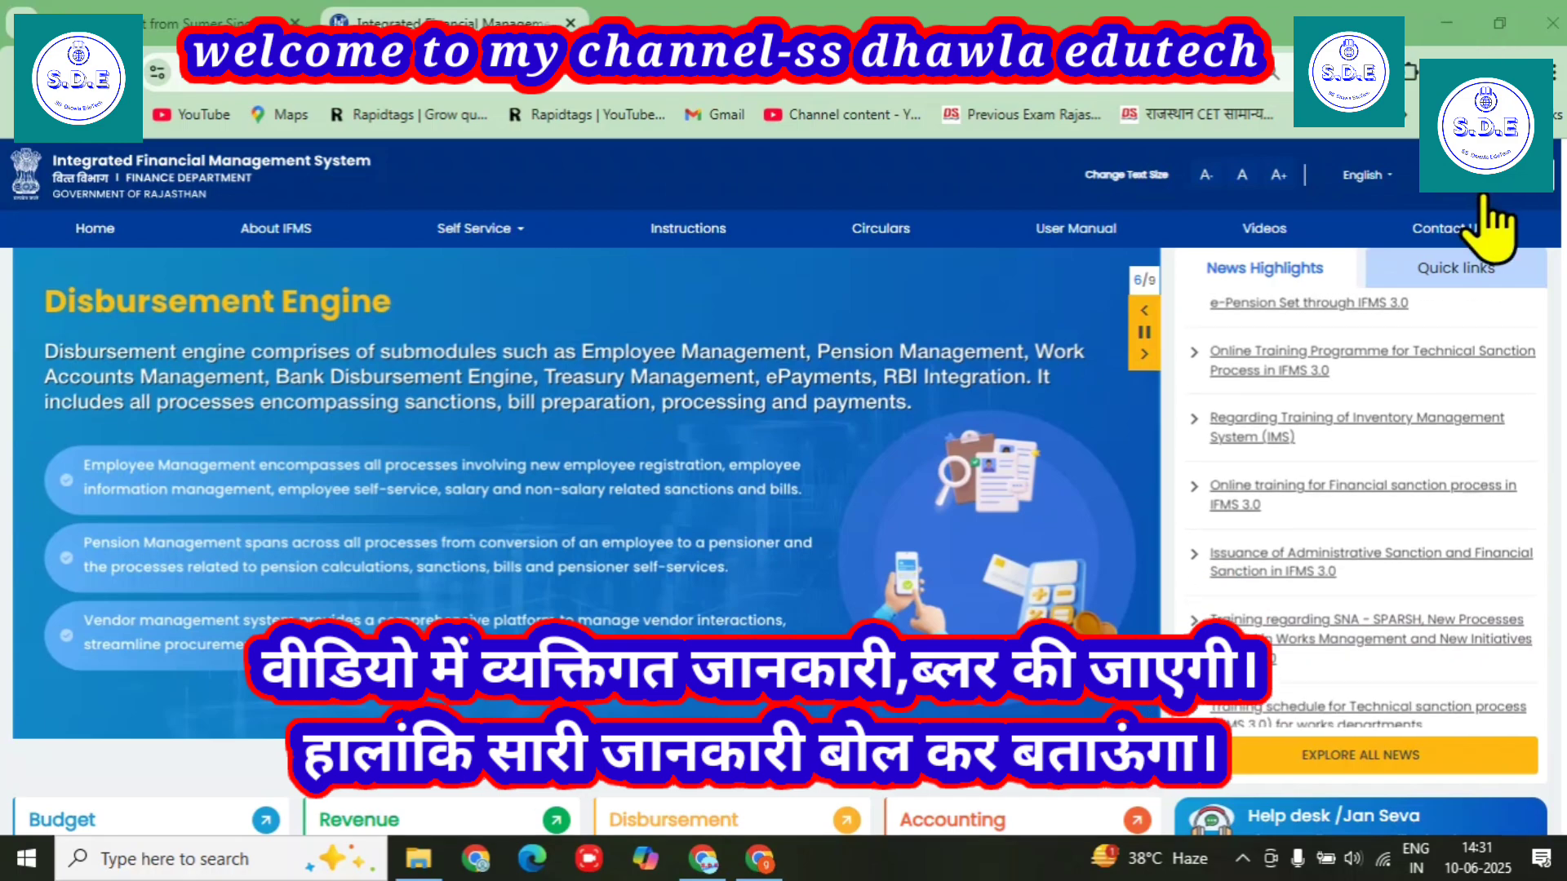
# Go to the IFMS login and sign in through Rajasthan SSO to reach Select Space.
pyautogui.click(1484, 183)
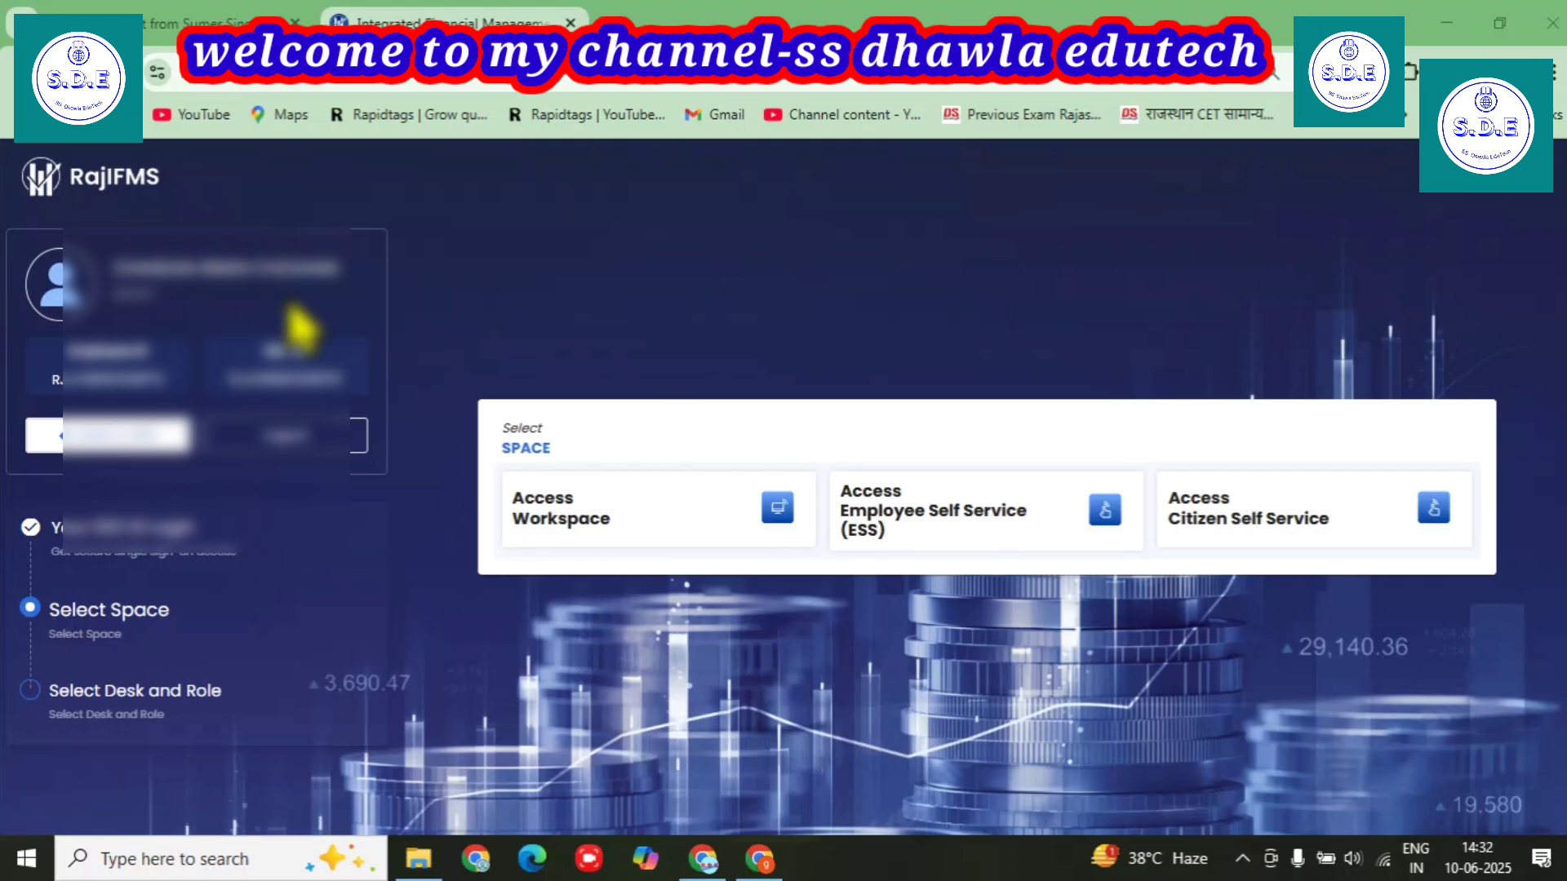
# Enter Employee Self Service and page through request tiles back to Personal, Address and Bank Details.
pyautogui.click(920, 514)
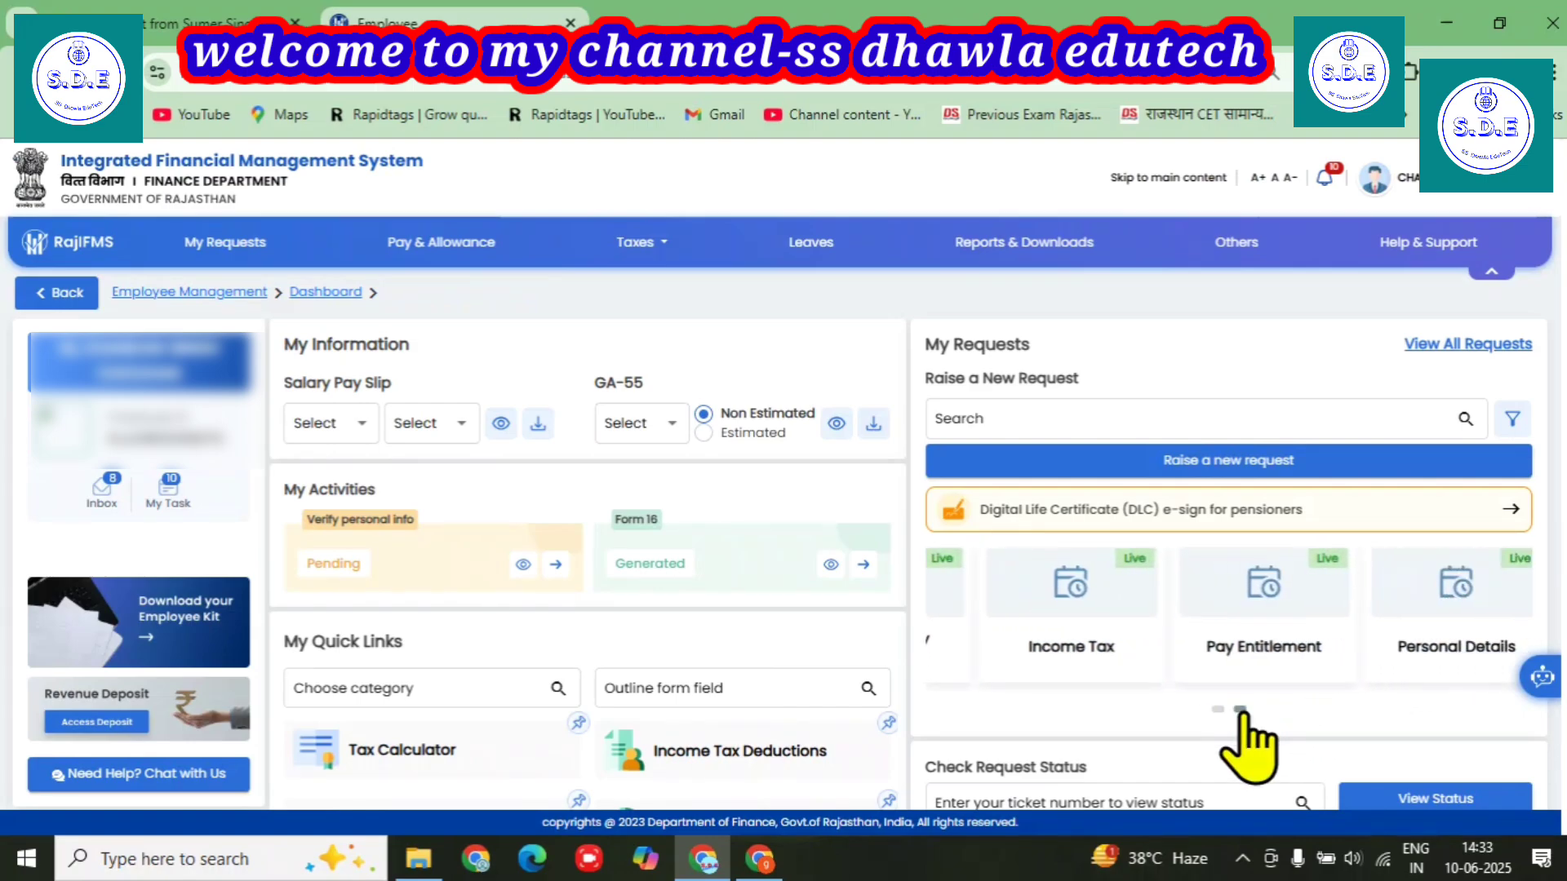
pyautogui.click(1243, 711)
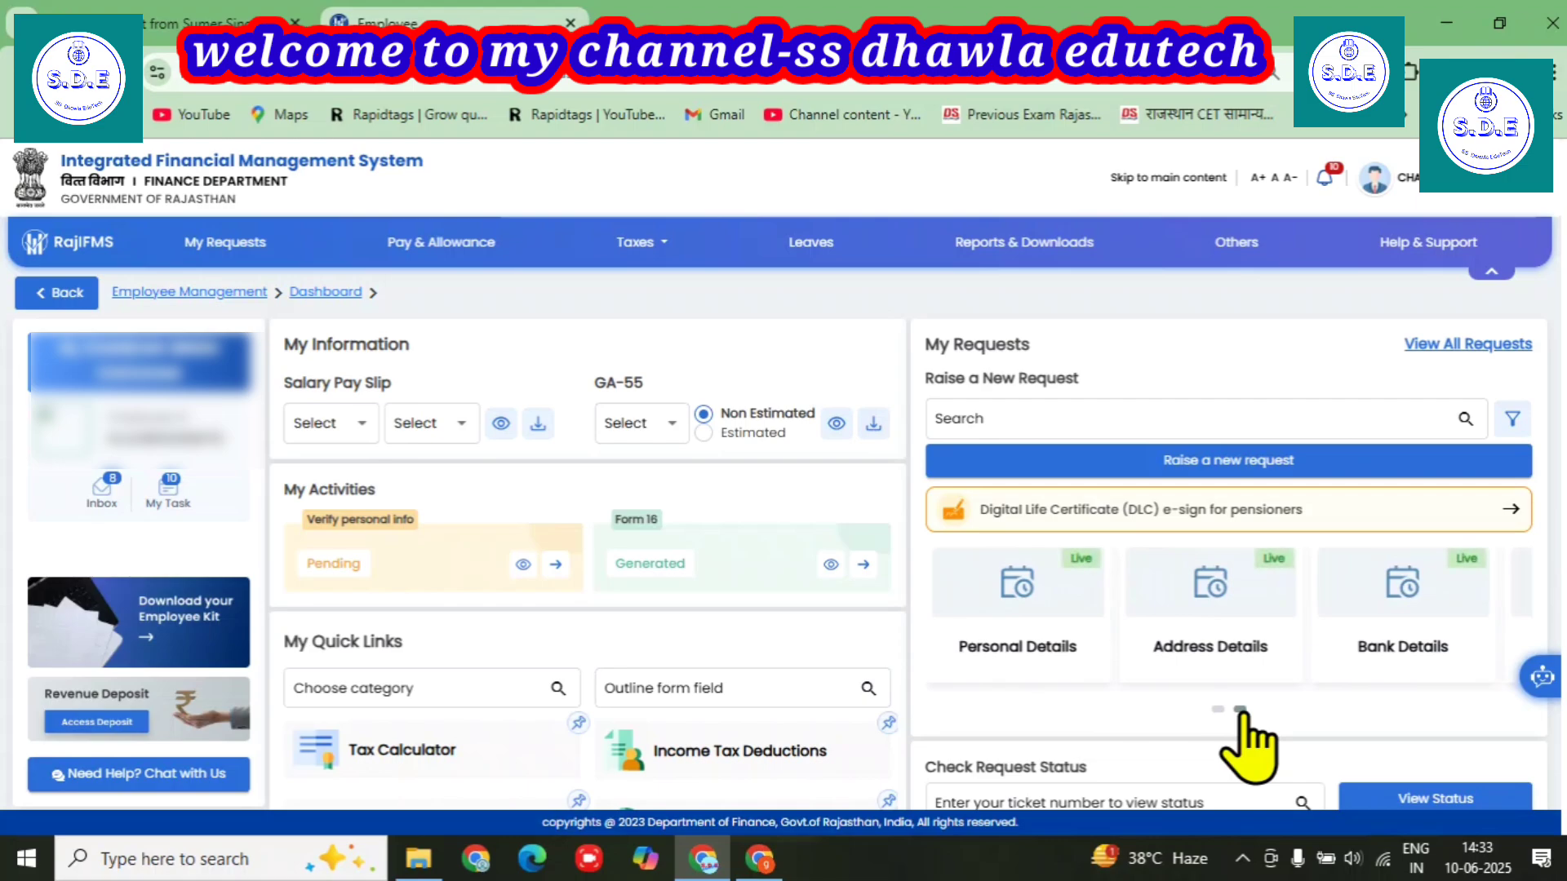
pyautogui.click(1242, 711)
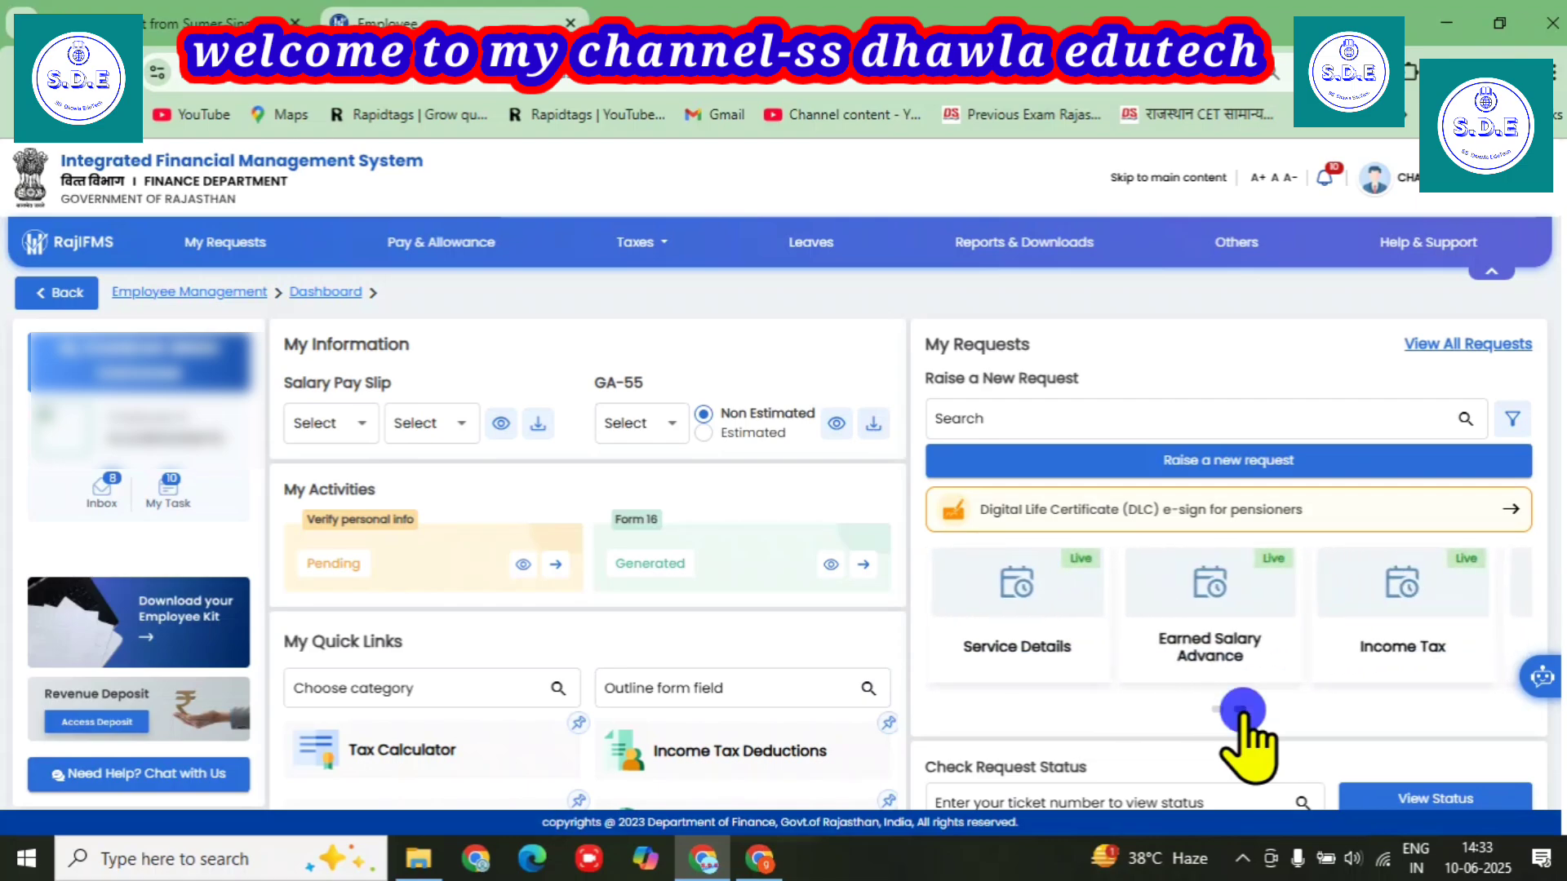
pyautogui.click(1243, 712)
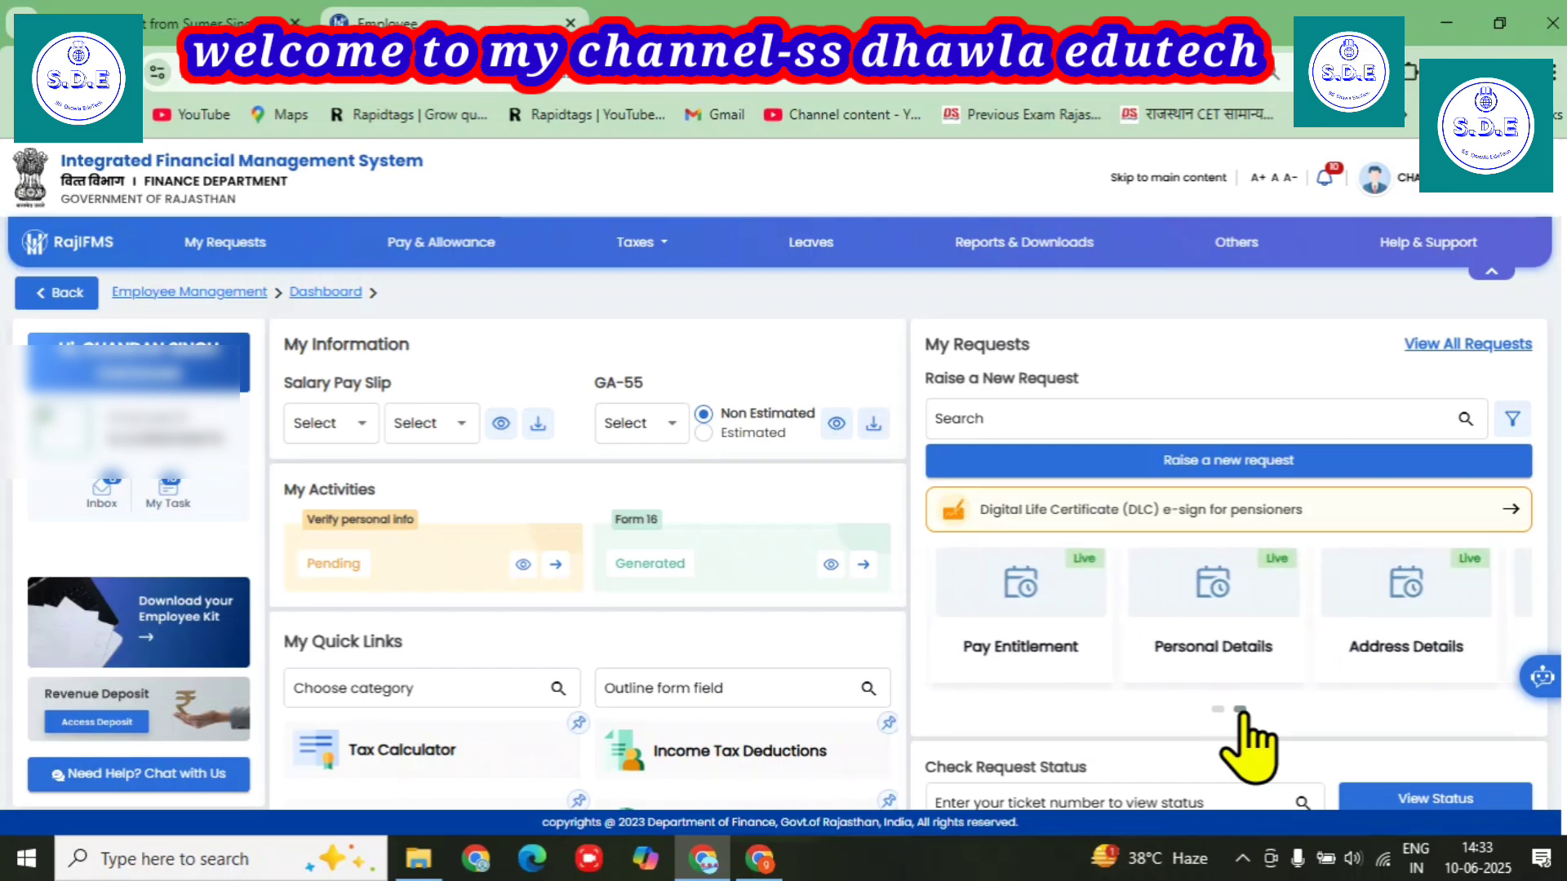
pyautogui.click(1240, 710)
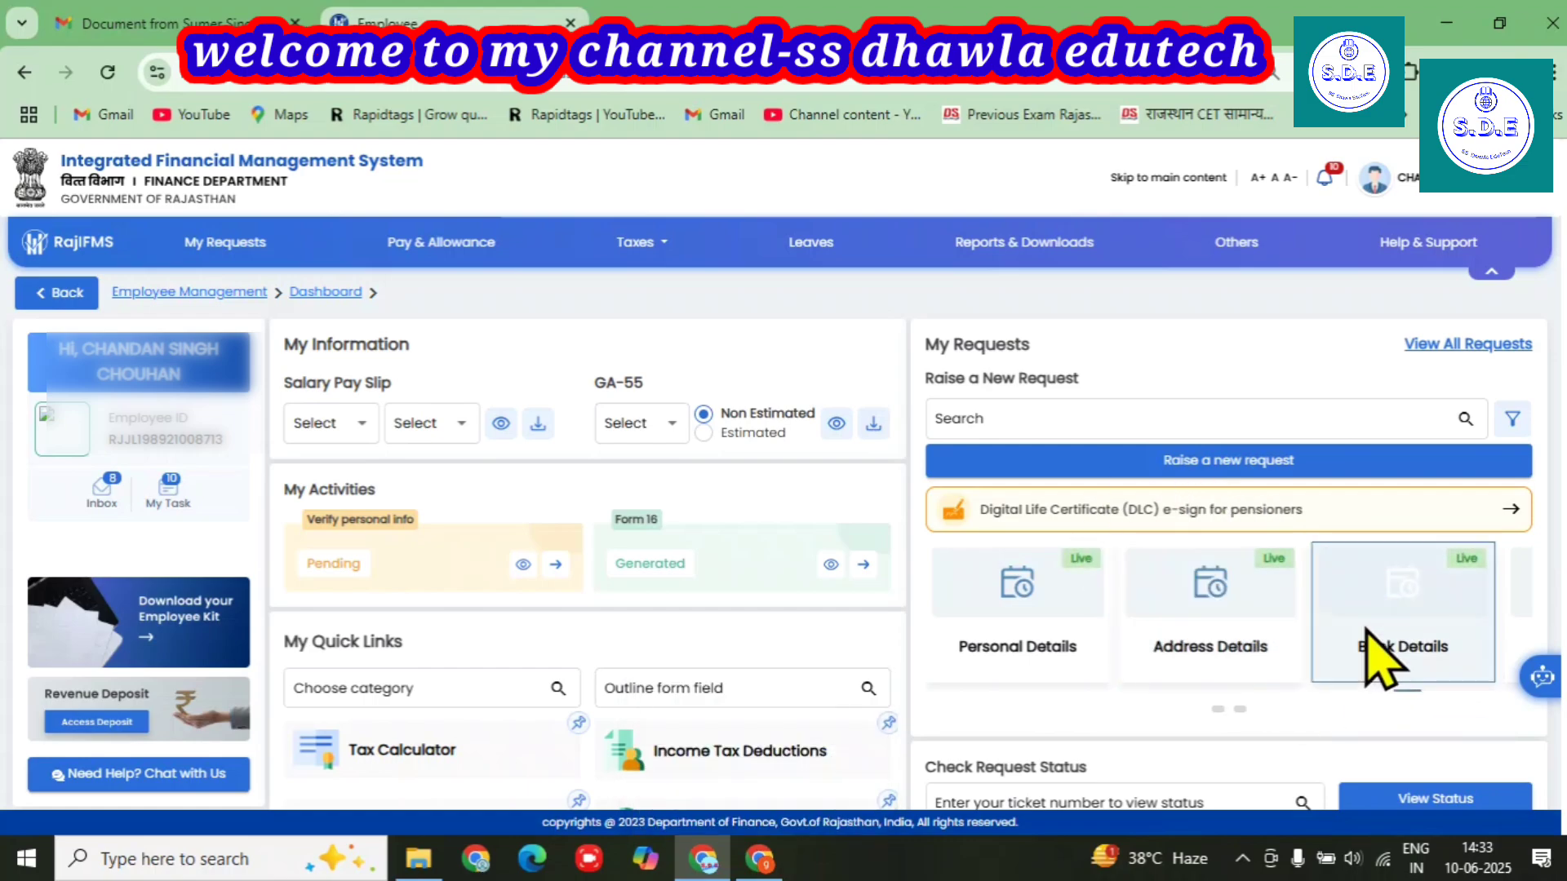
# Switch to the IFMS Dashboard window and open Pension Management under Disbursement Engine.
pyautogui.moveTo(760, 865)
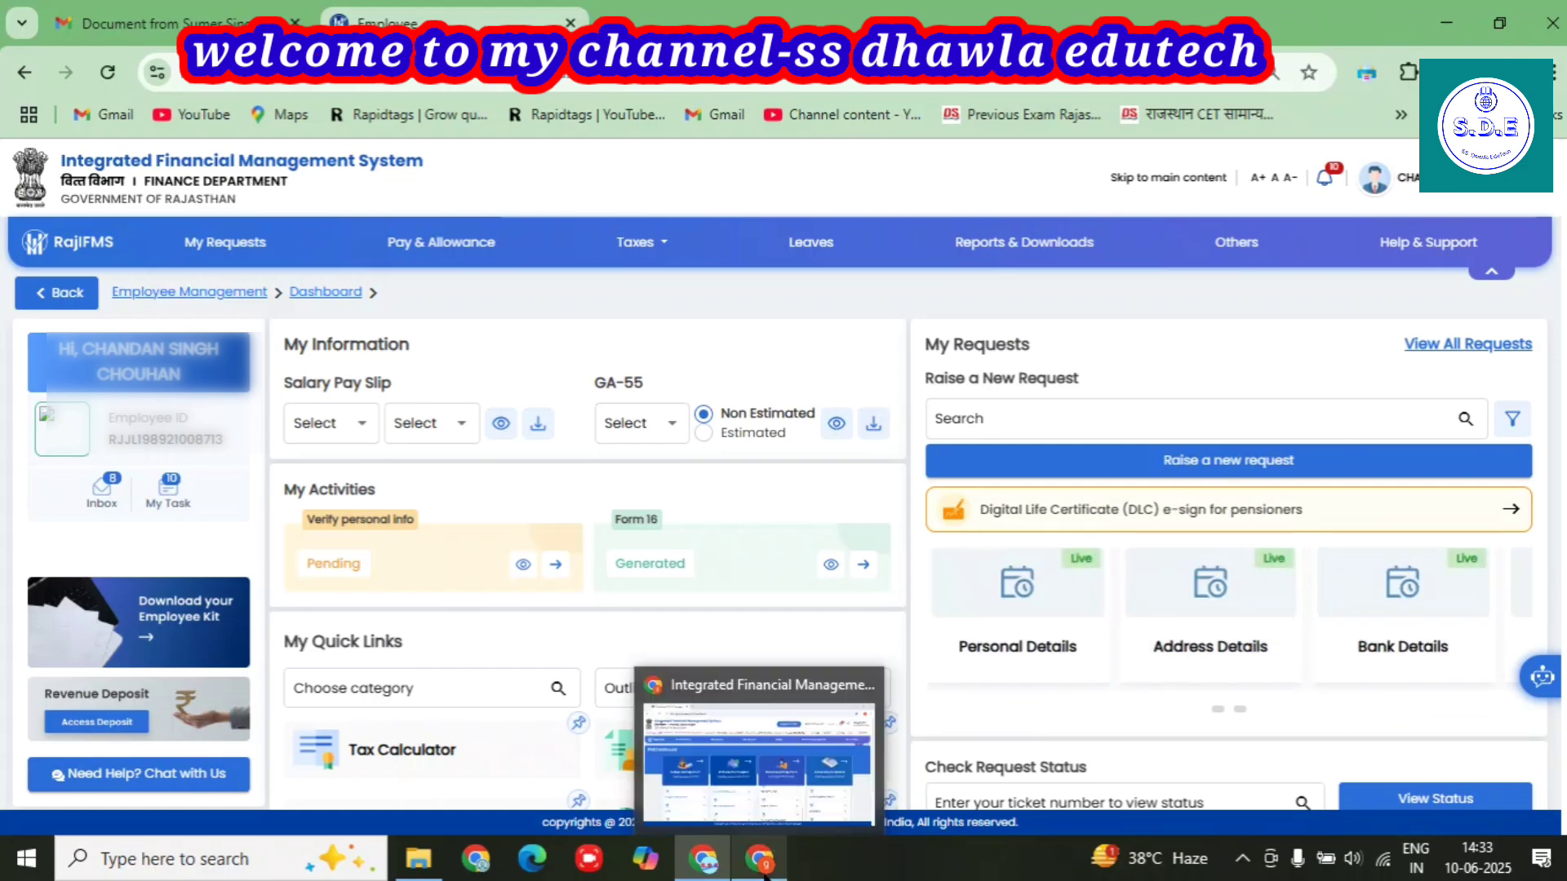
pyautogui.click(759, 742)
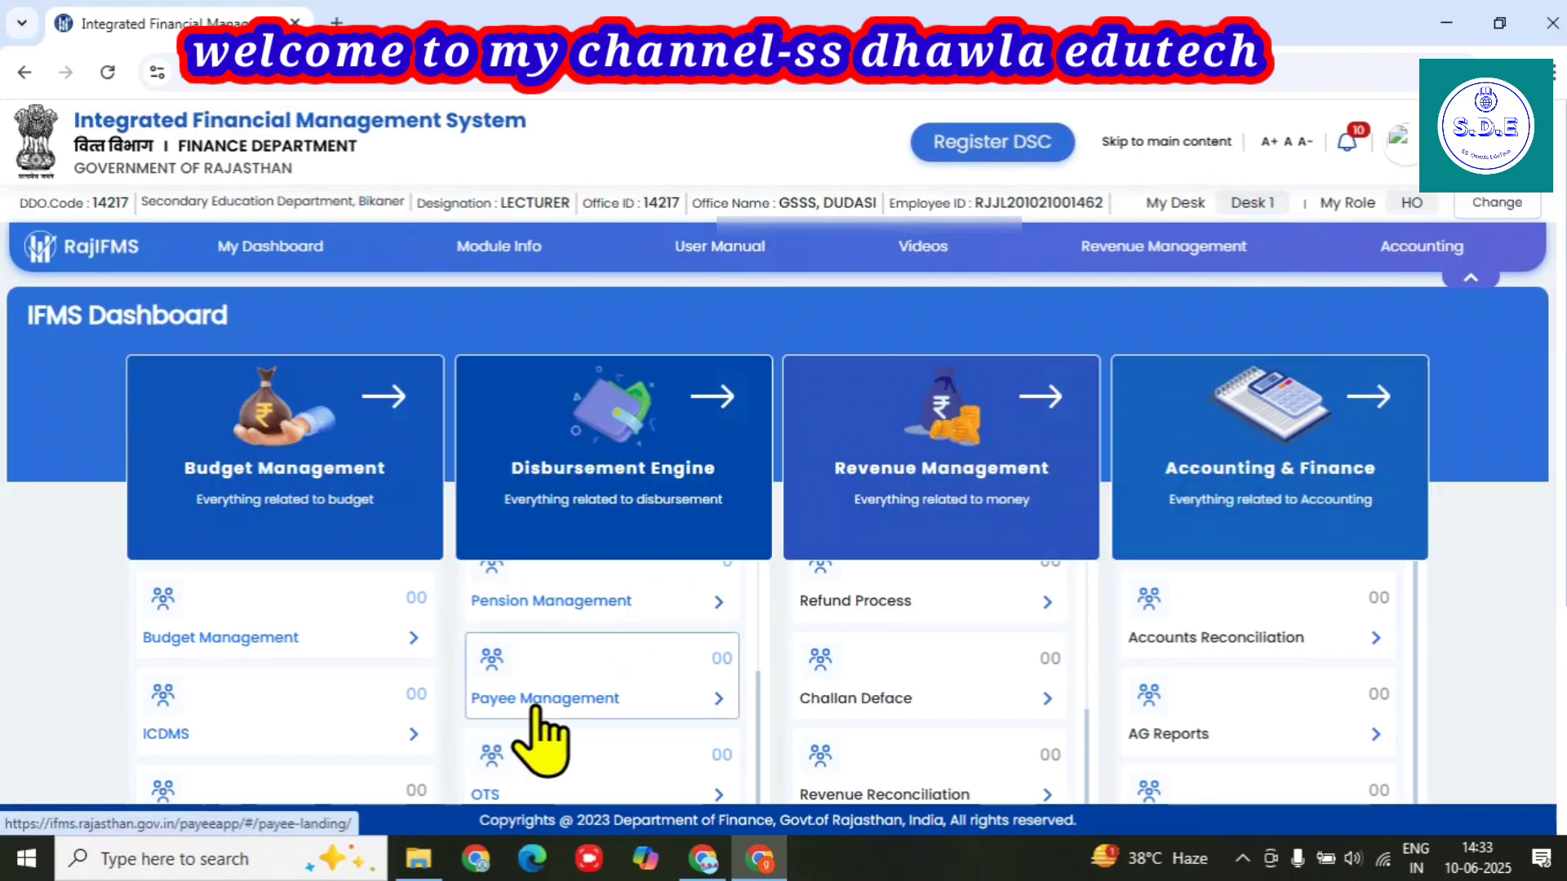
pyautogui.scroll(3, 563, 669)
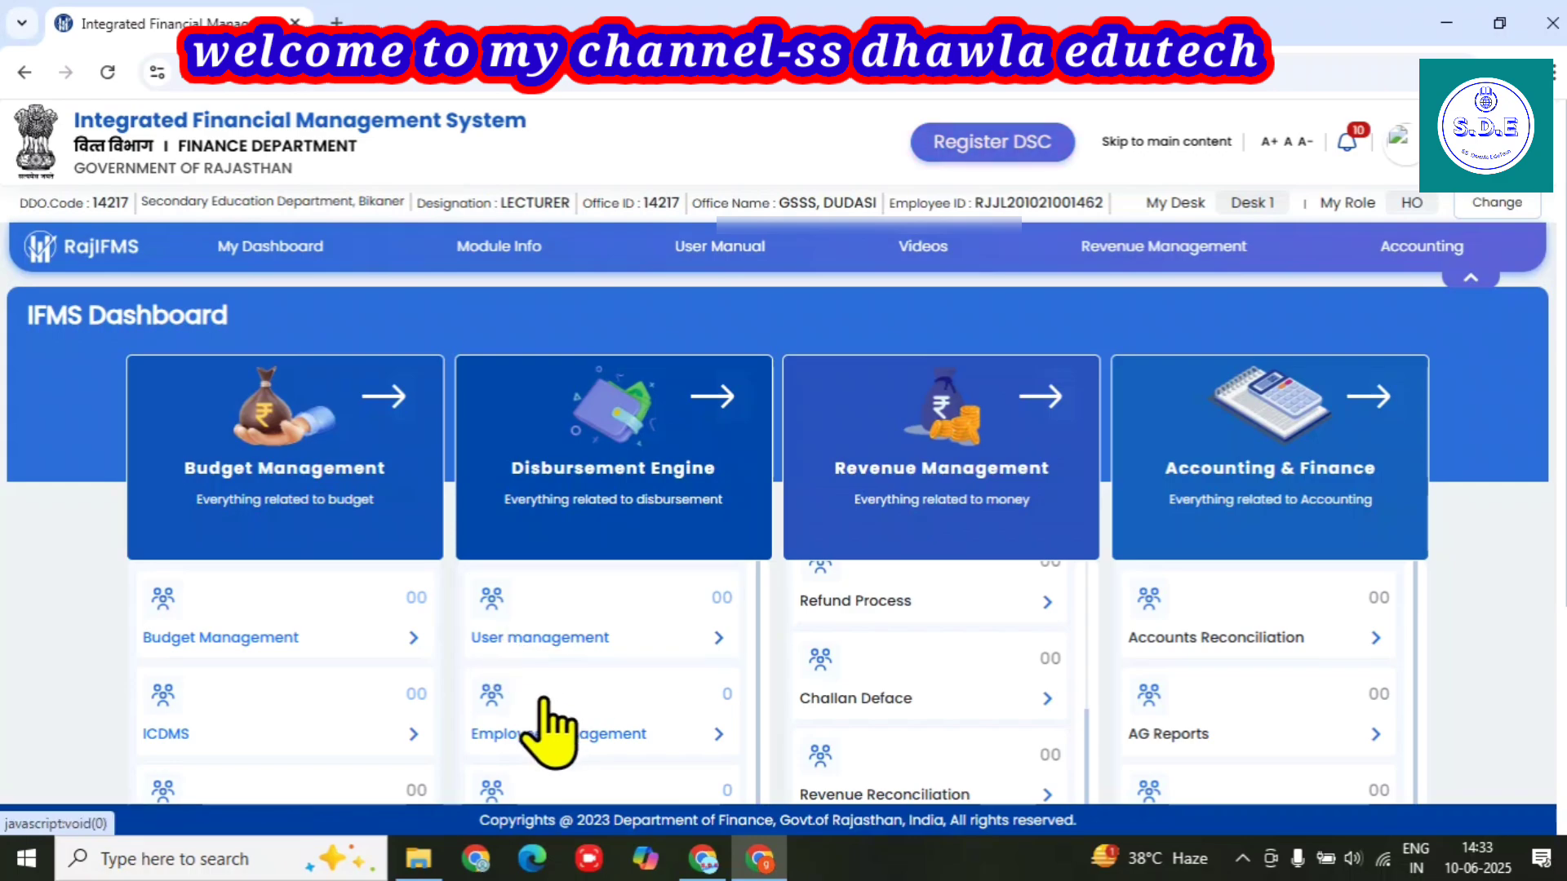
pyautogui.scroll(-2, 522, 718)
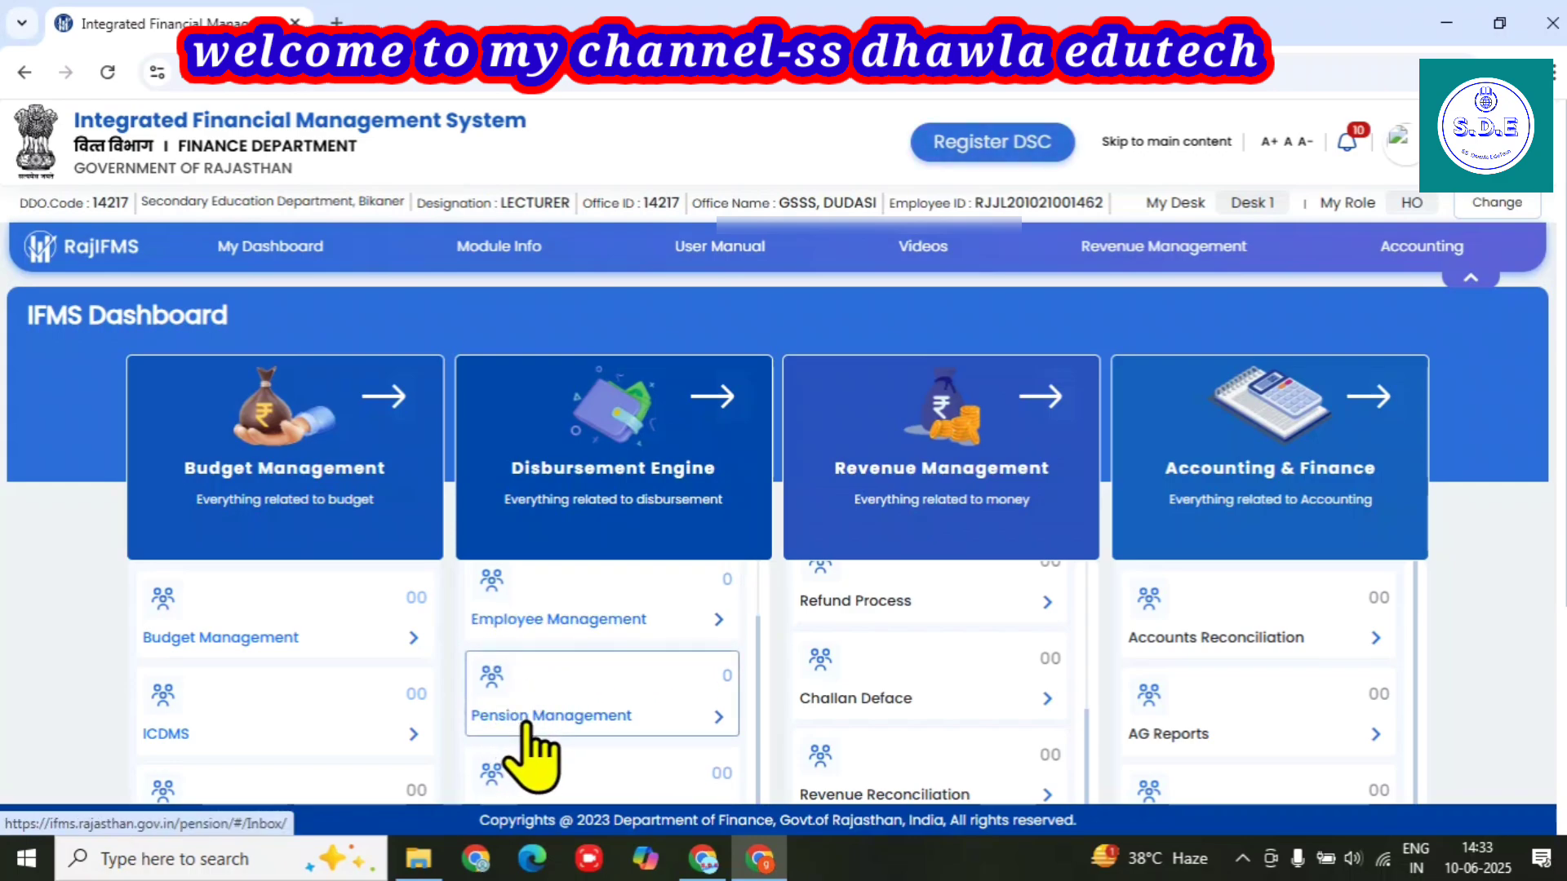
pyautogui.click(527, 726)
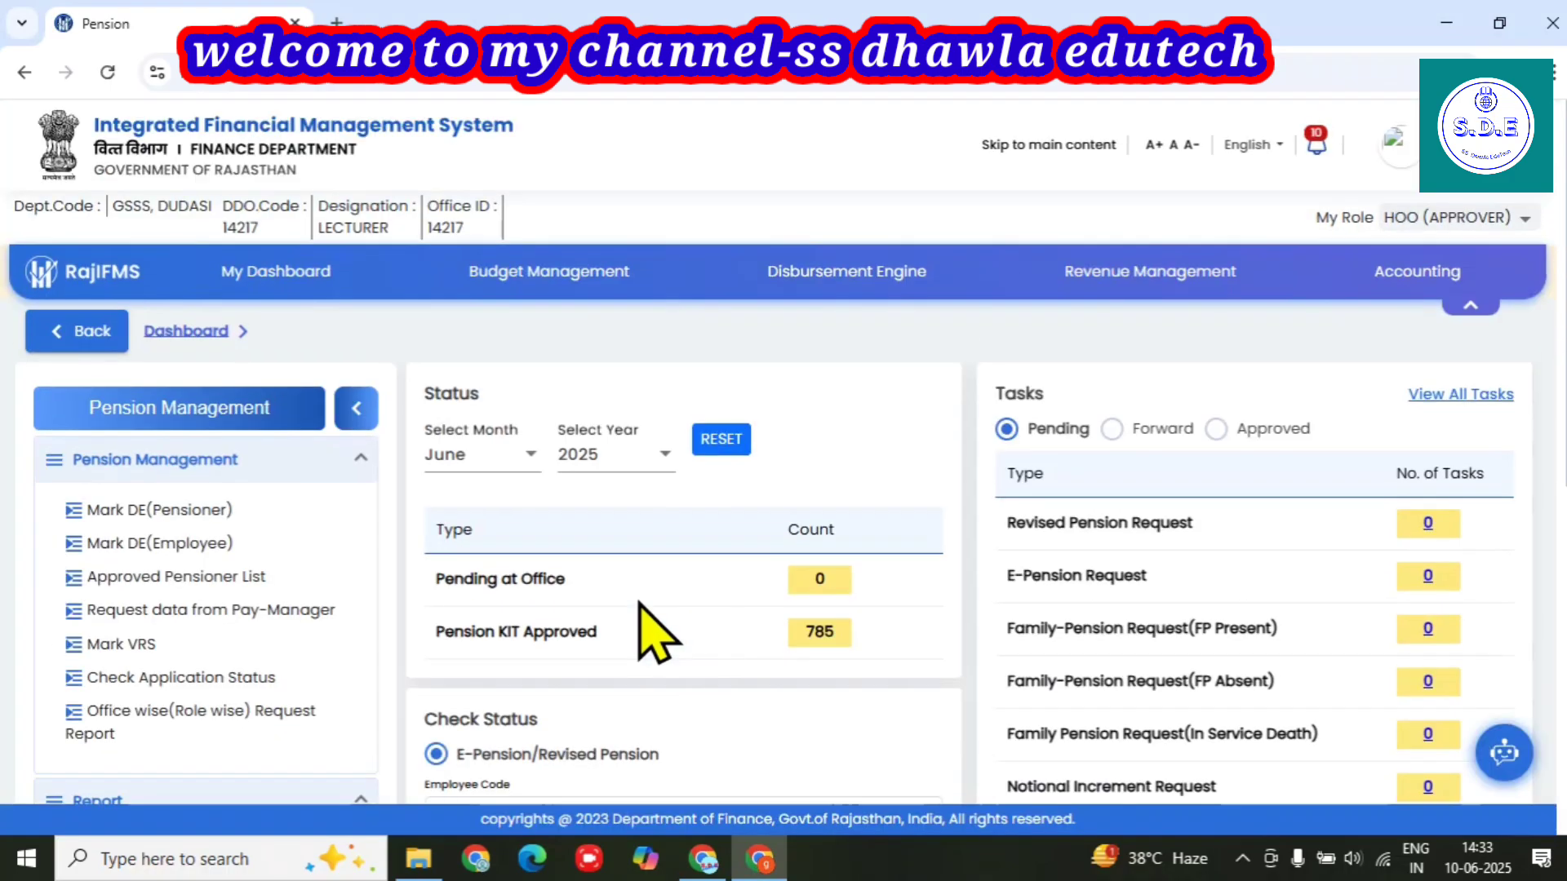
pyautogui.click(1481, 218)
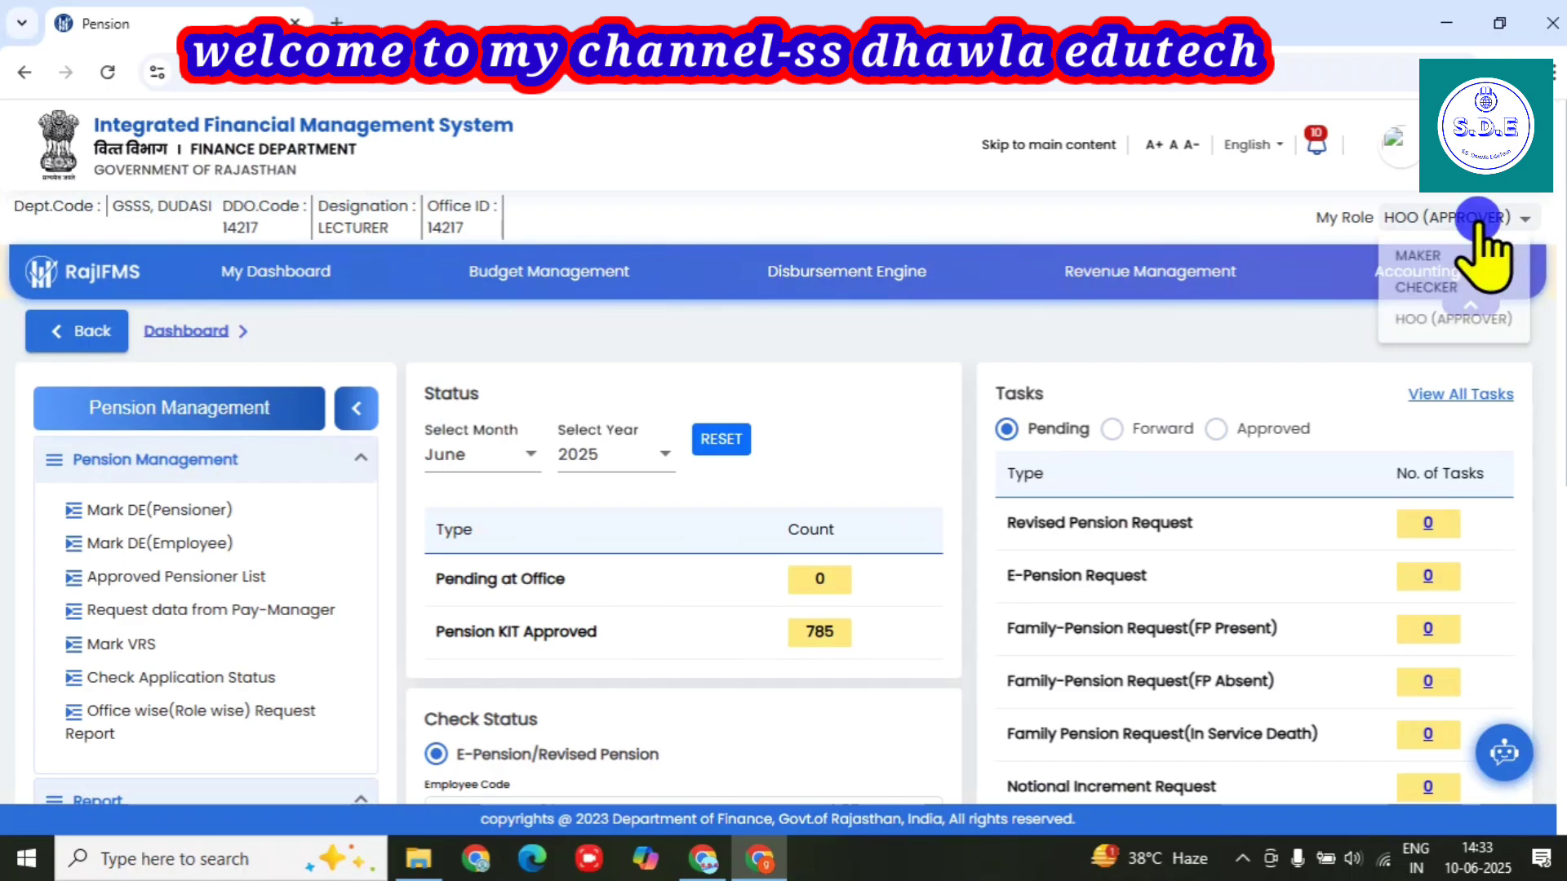
pyautogui.click(1423, 255)
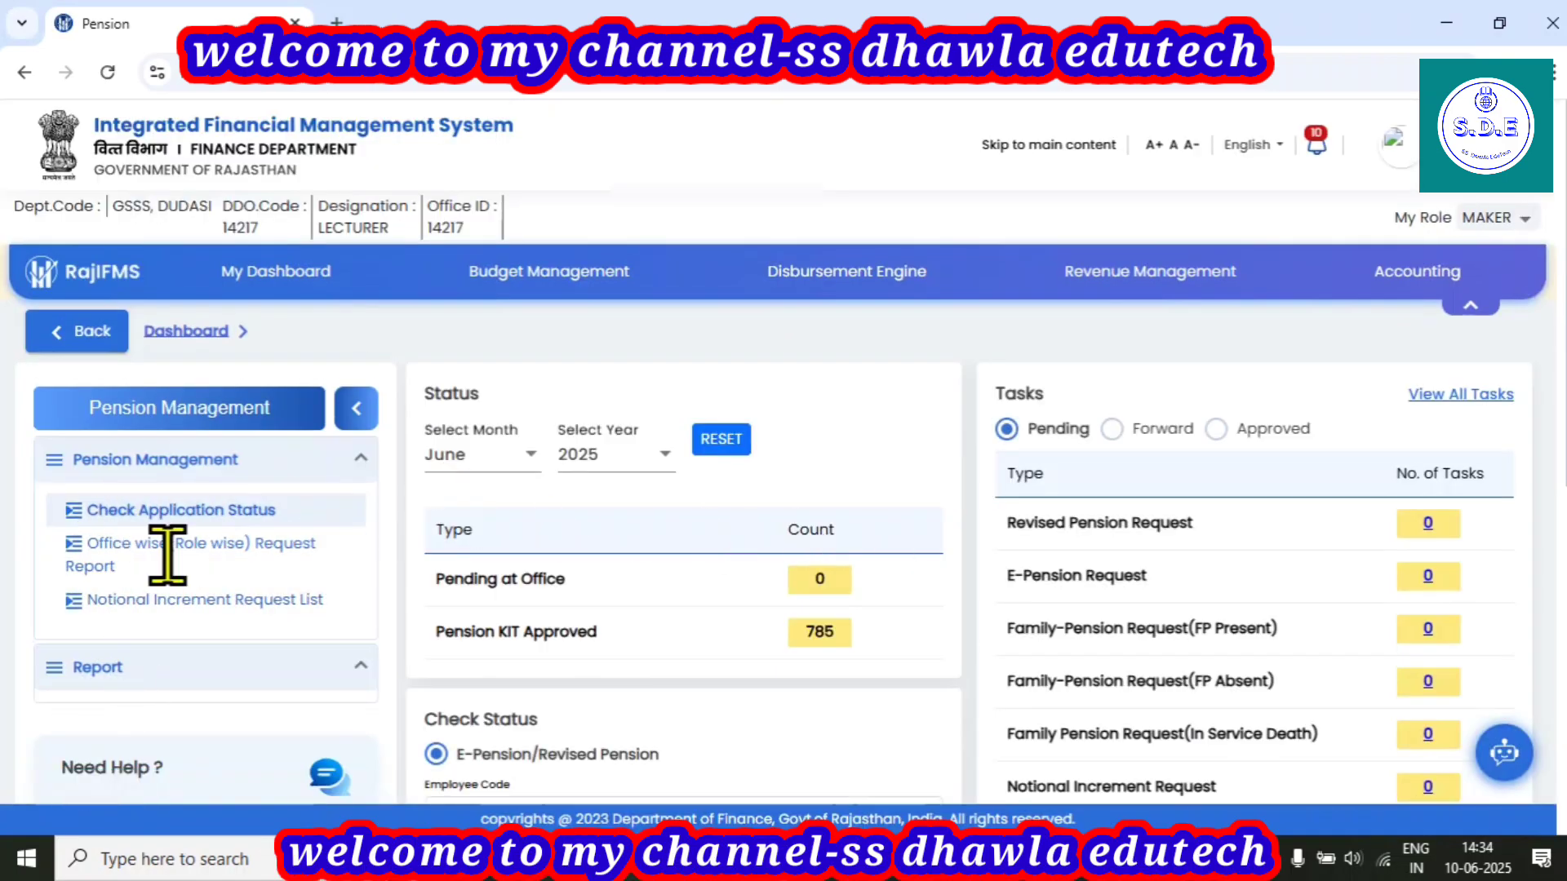
pyautogui.click(1506, 219)
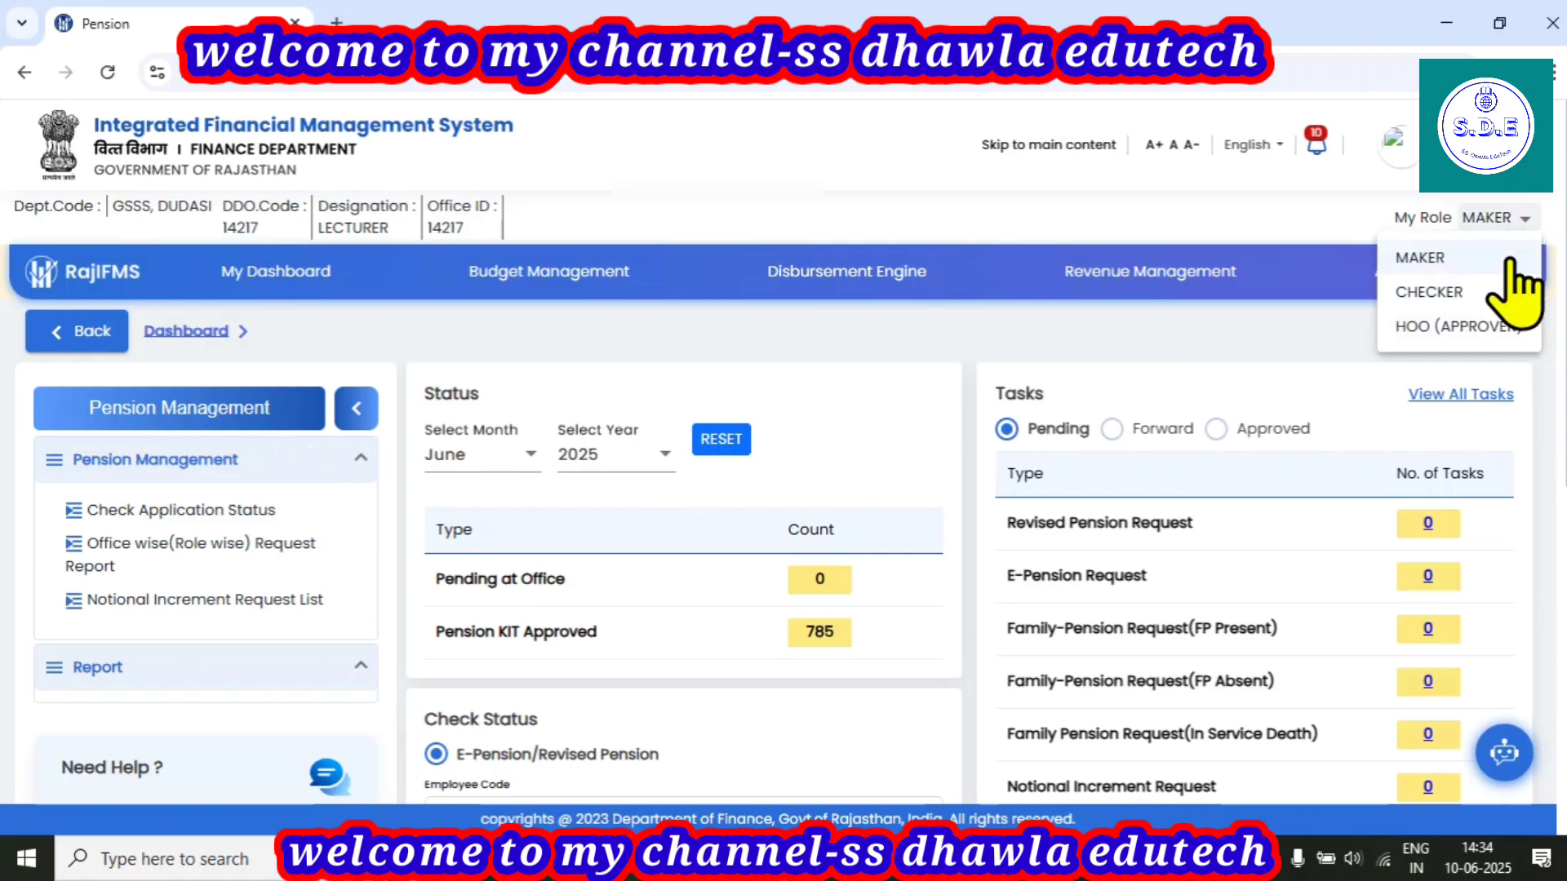
pyautogui.click(1444, 326)
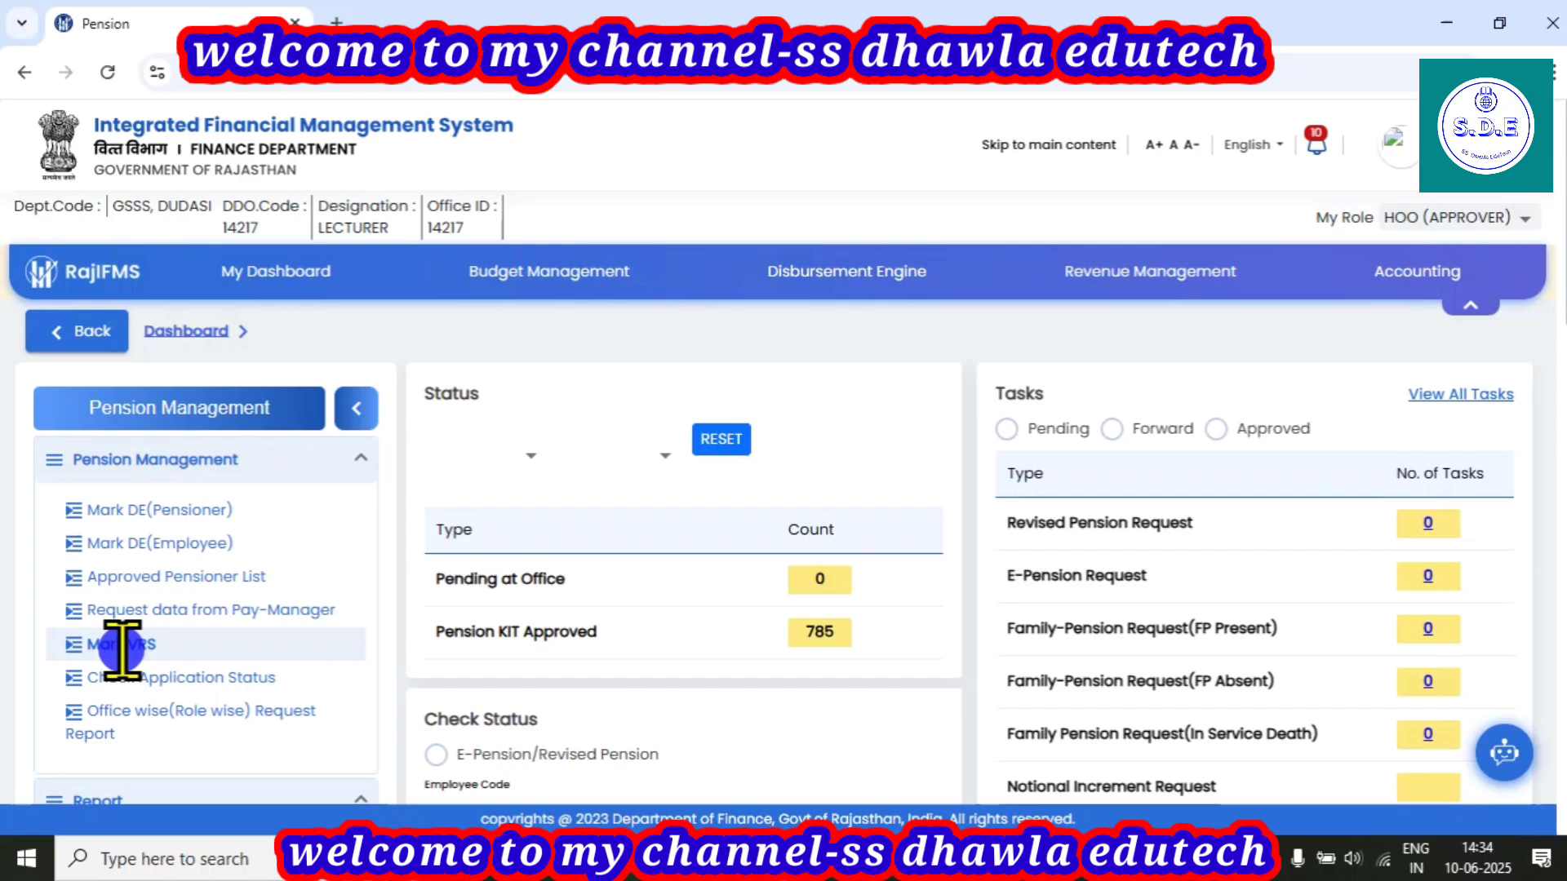
# From the Mark VRS list, start 'Add New Employee for Mark-VRS' with VRS as retirement type.
pyautogui.click(123, 647)
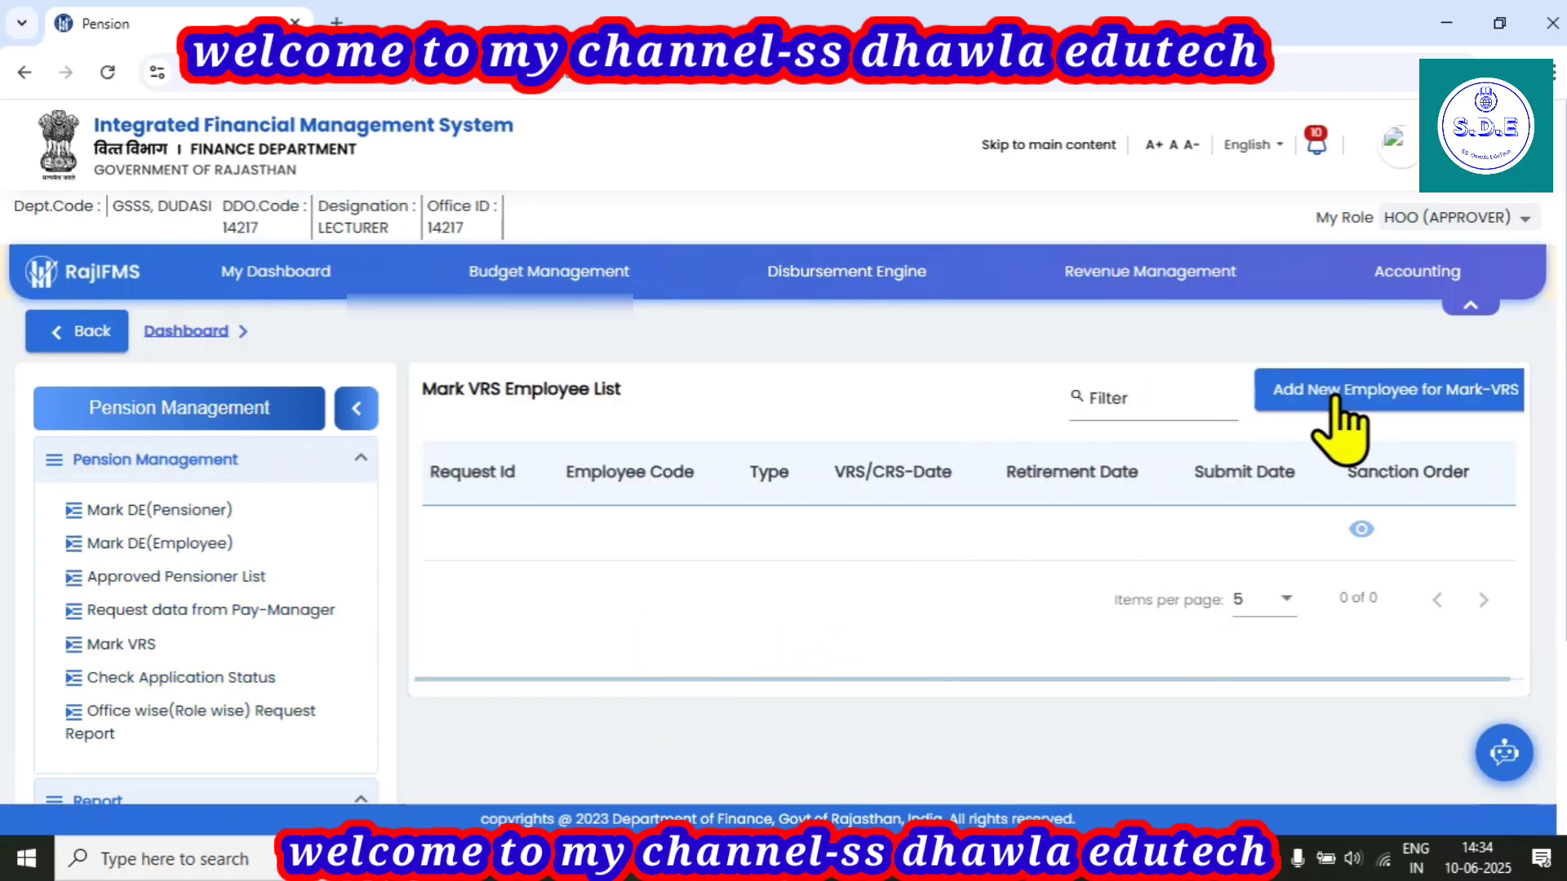
pyautogui.click(1419, 392)
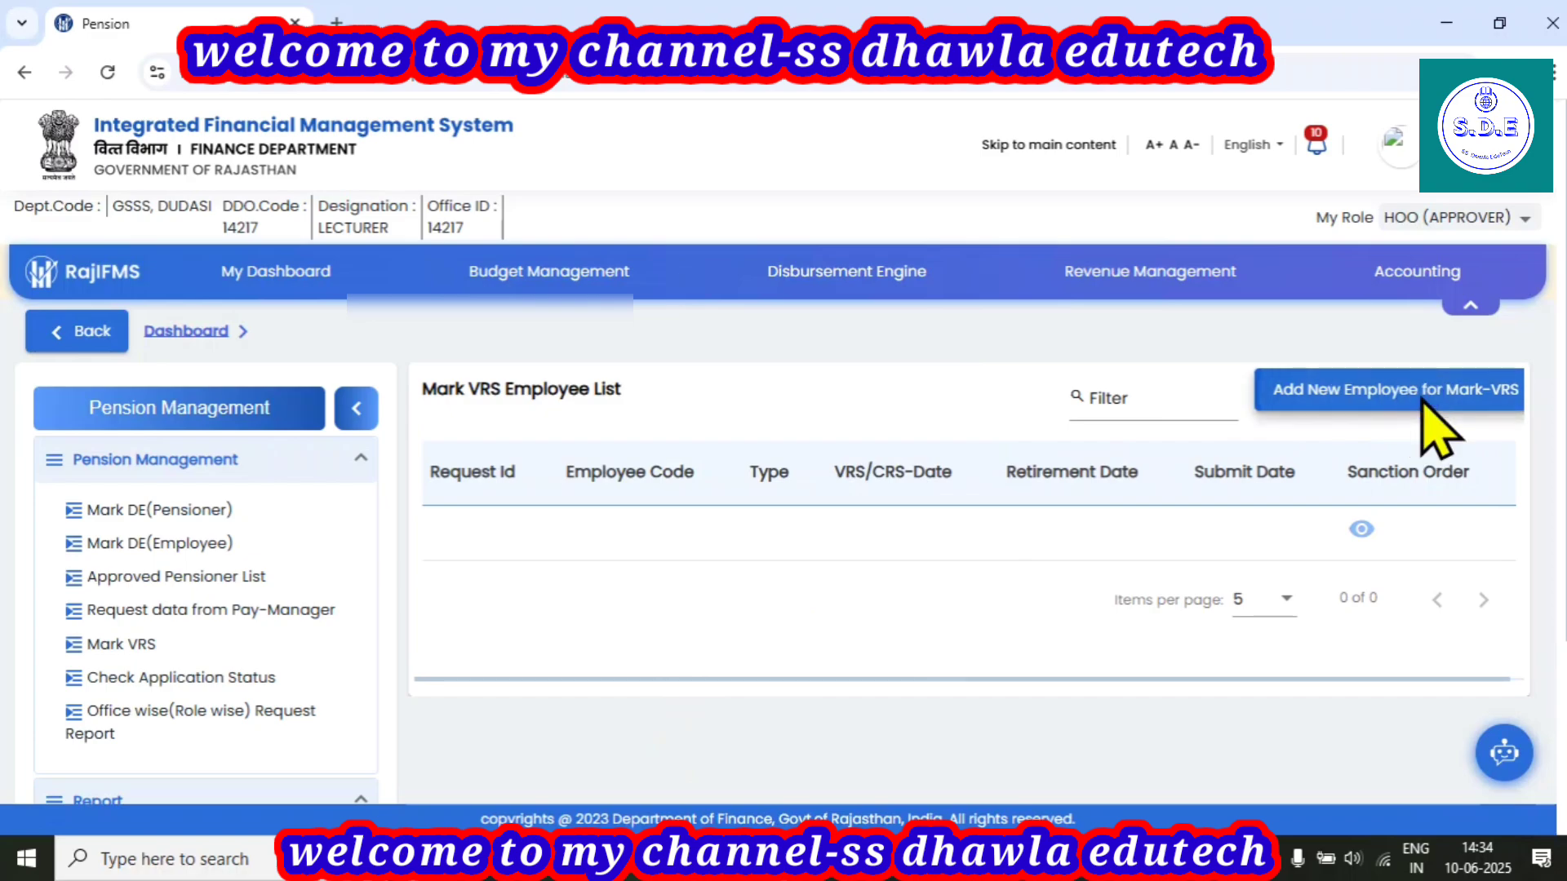
pyautogui.click(471, 318)
# Paste the employee code and search to load the employee's designation and retirement date.
pyautogui.click(471, 318)
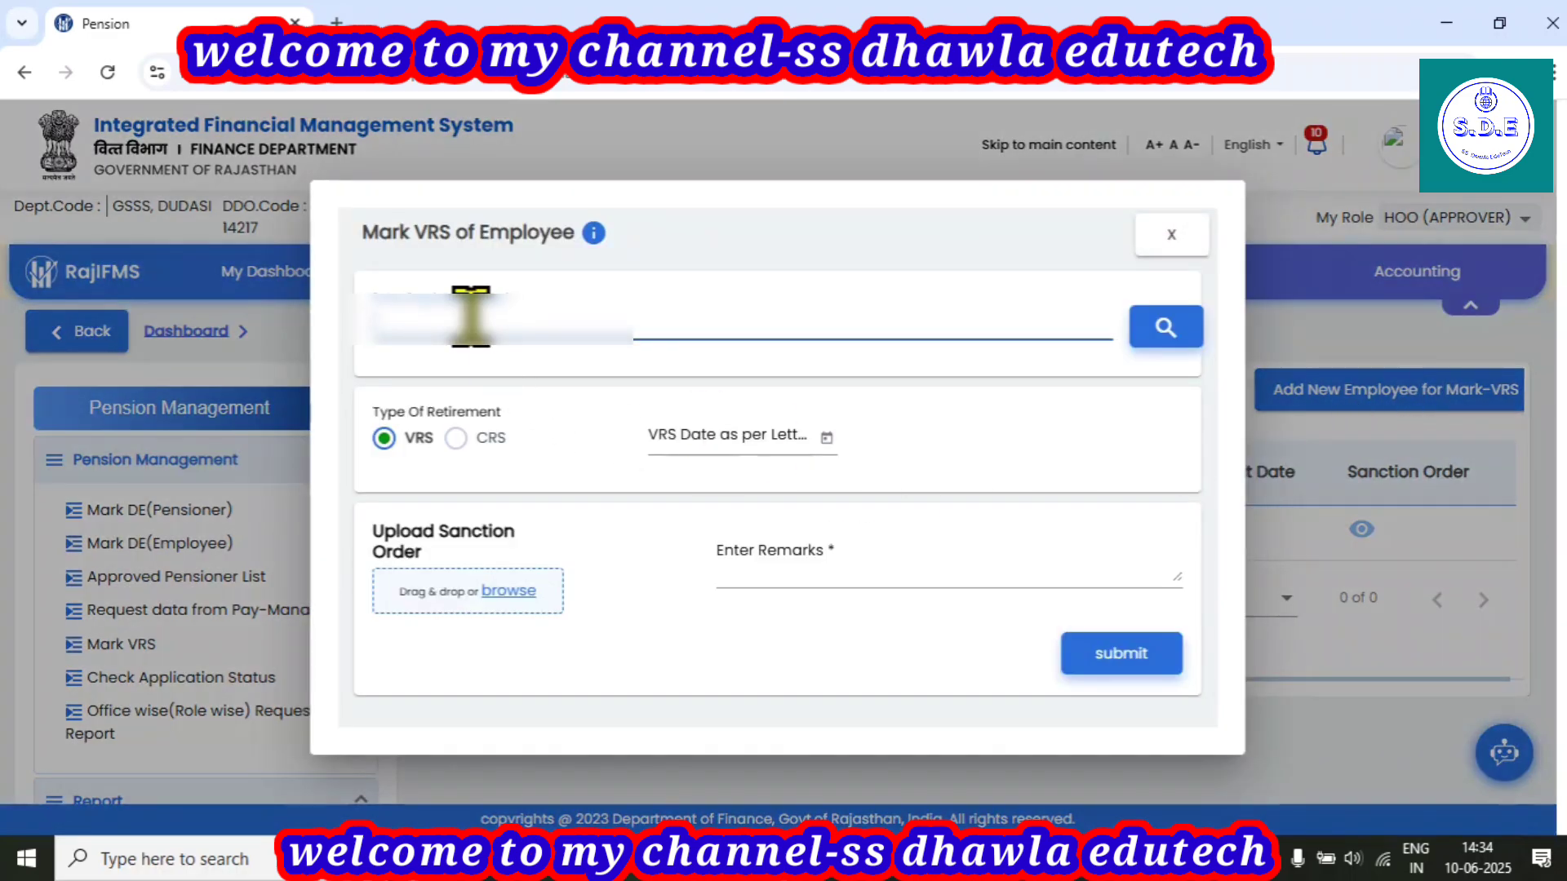
pyautogui.hotkey('ctrl', 'v')
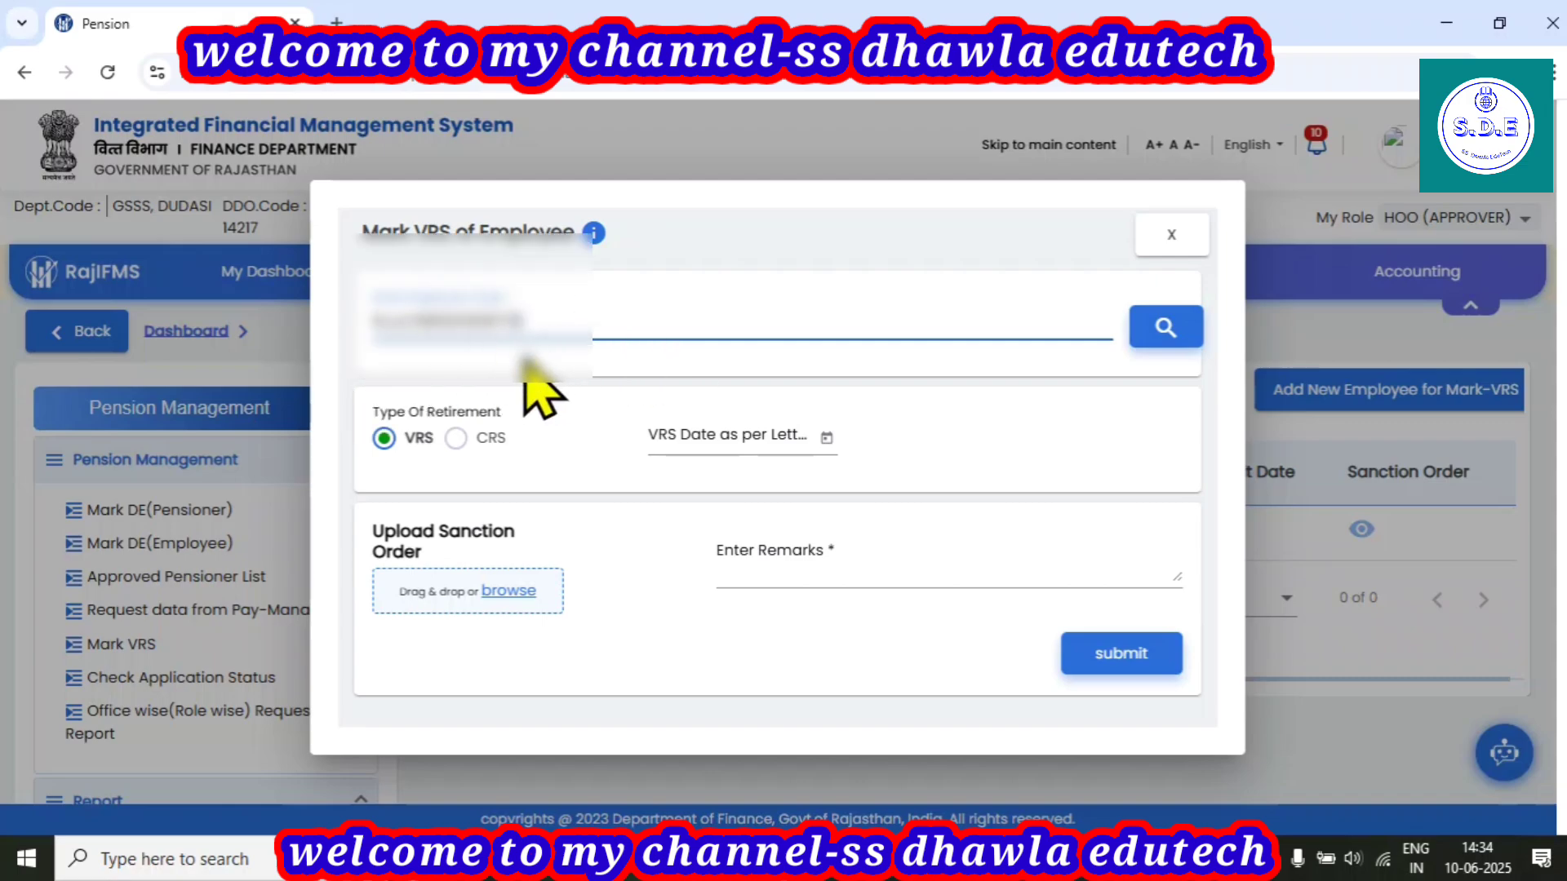
pyautogui.click(1167, 331)
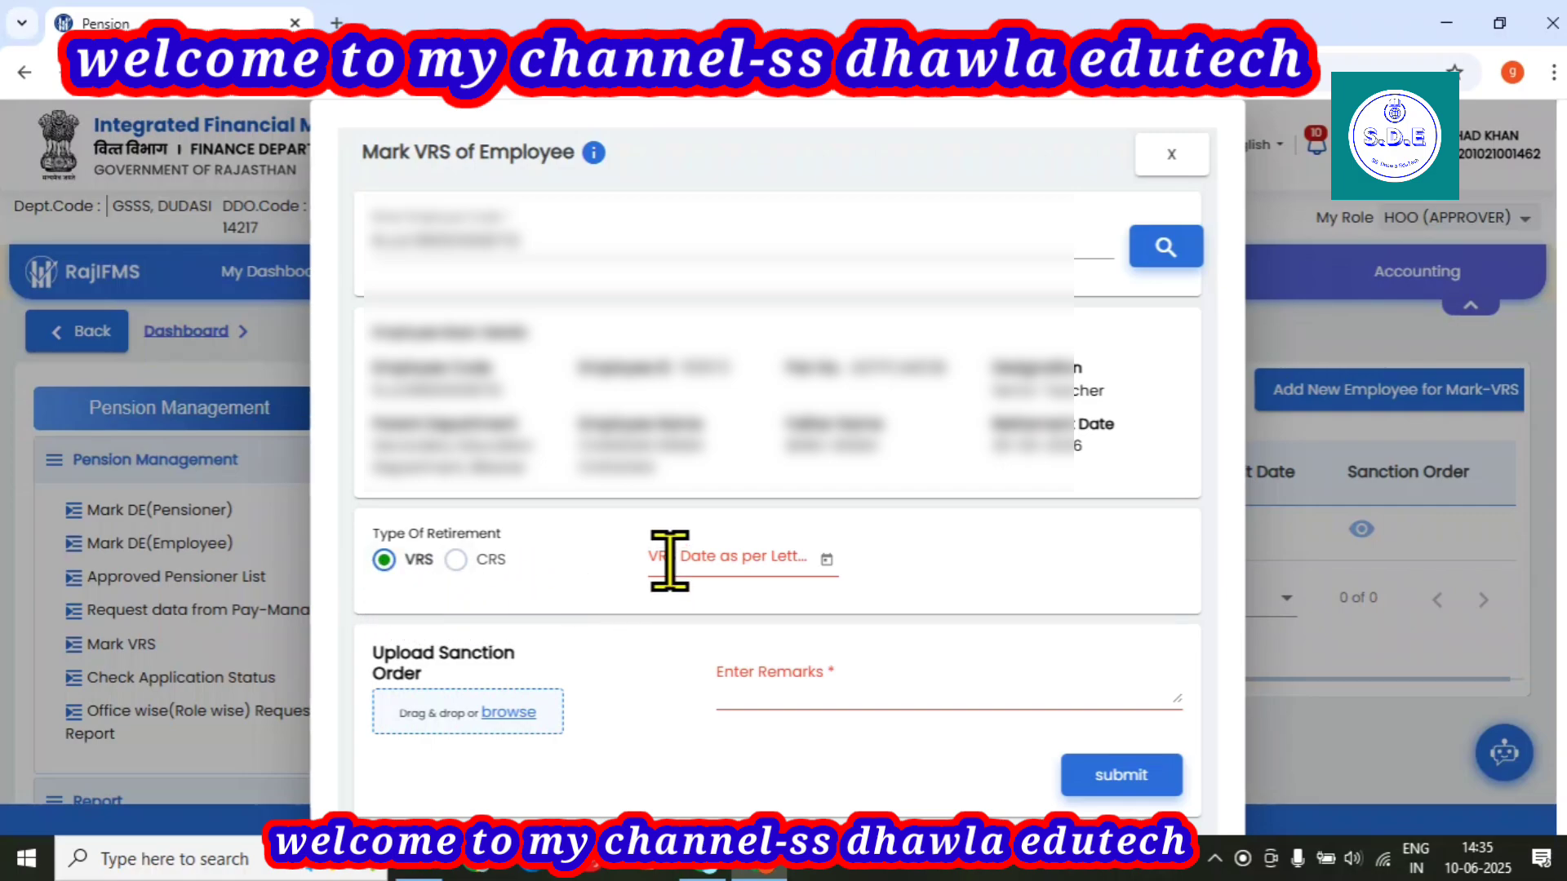
# Set VRS Date As Per Letter to 05-Jul-2025, correcting an initial 3 July pick.
pyautogui.click(825, 562)
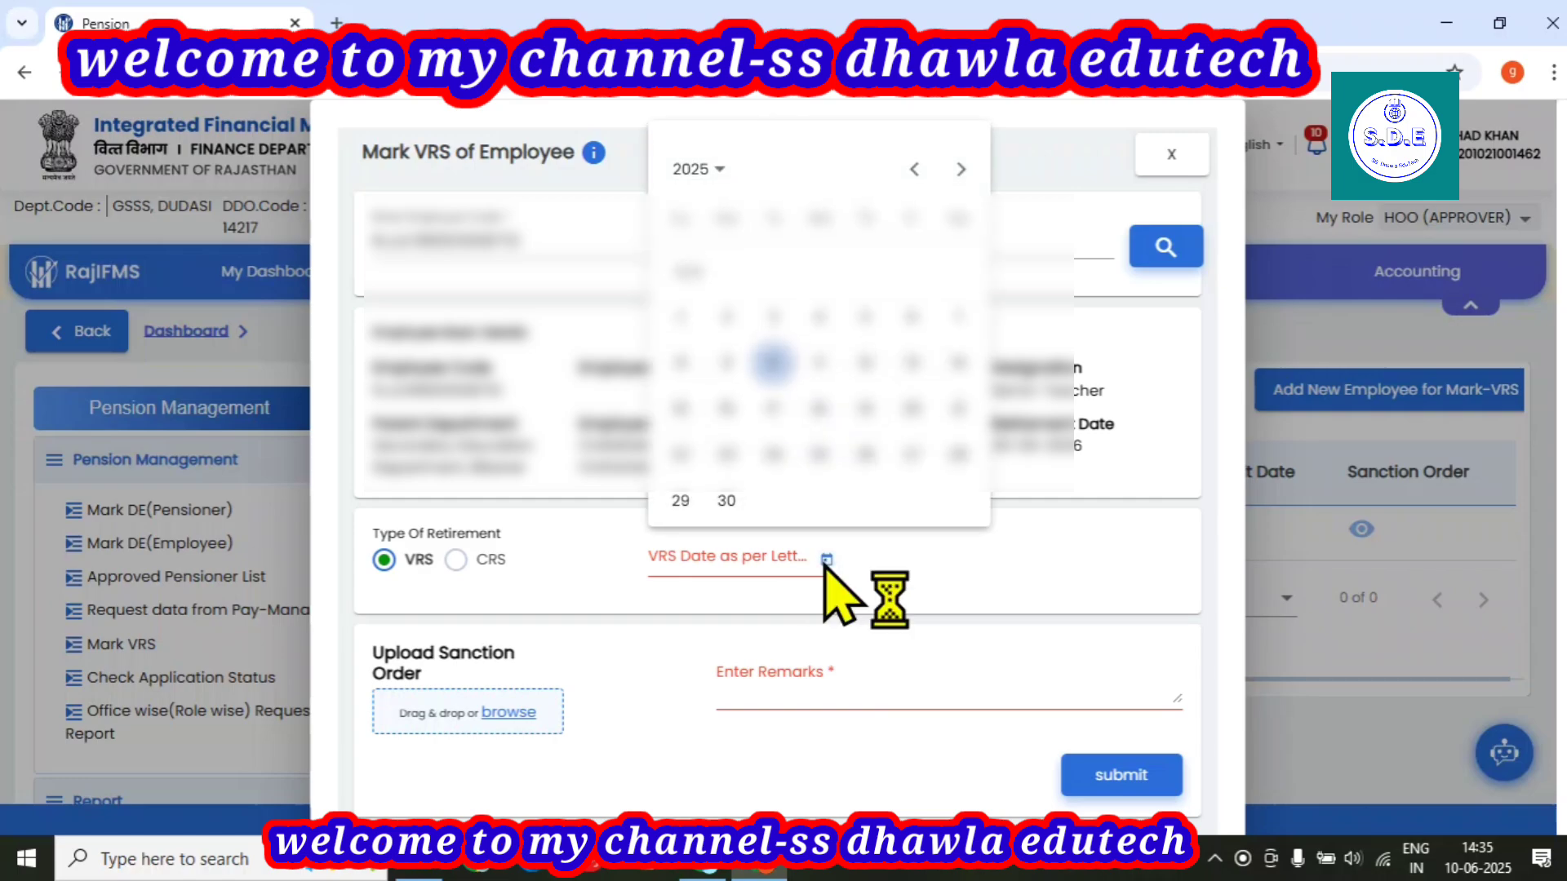
pyautogui.click(704, 169)
pyautogui.click(774, 342)
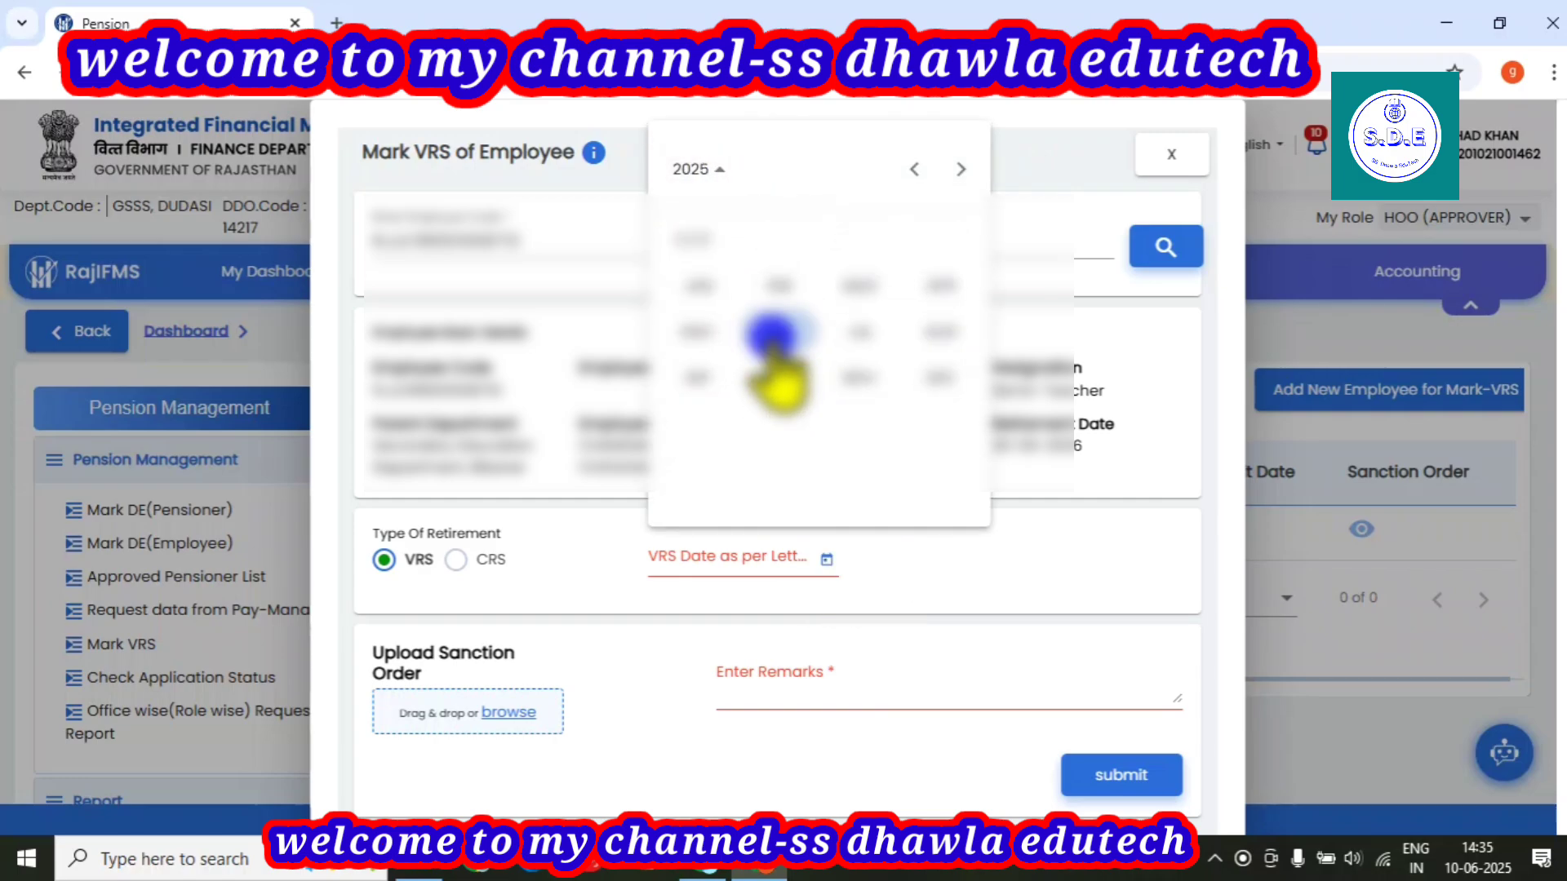
pyautogui.click(859, 331)
pyautogui.click(864, 238)
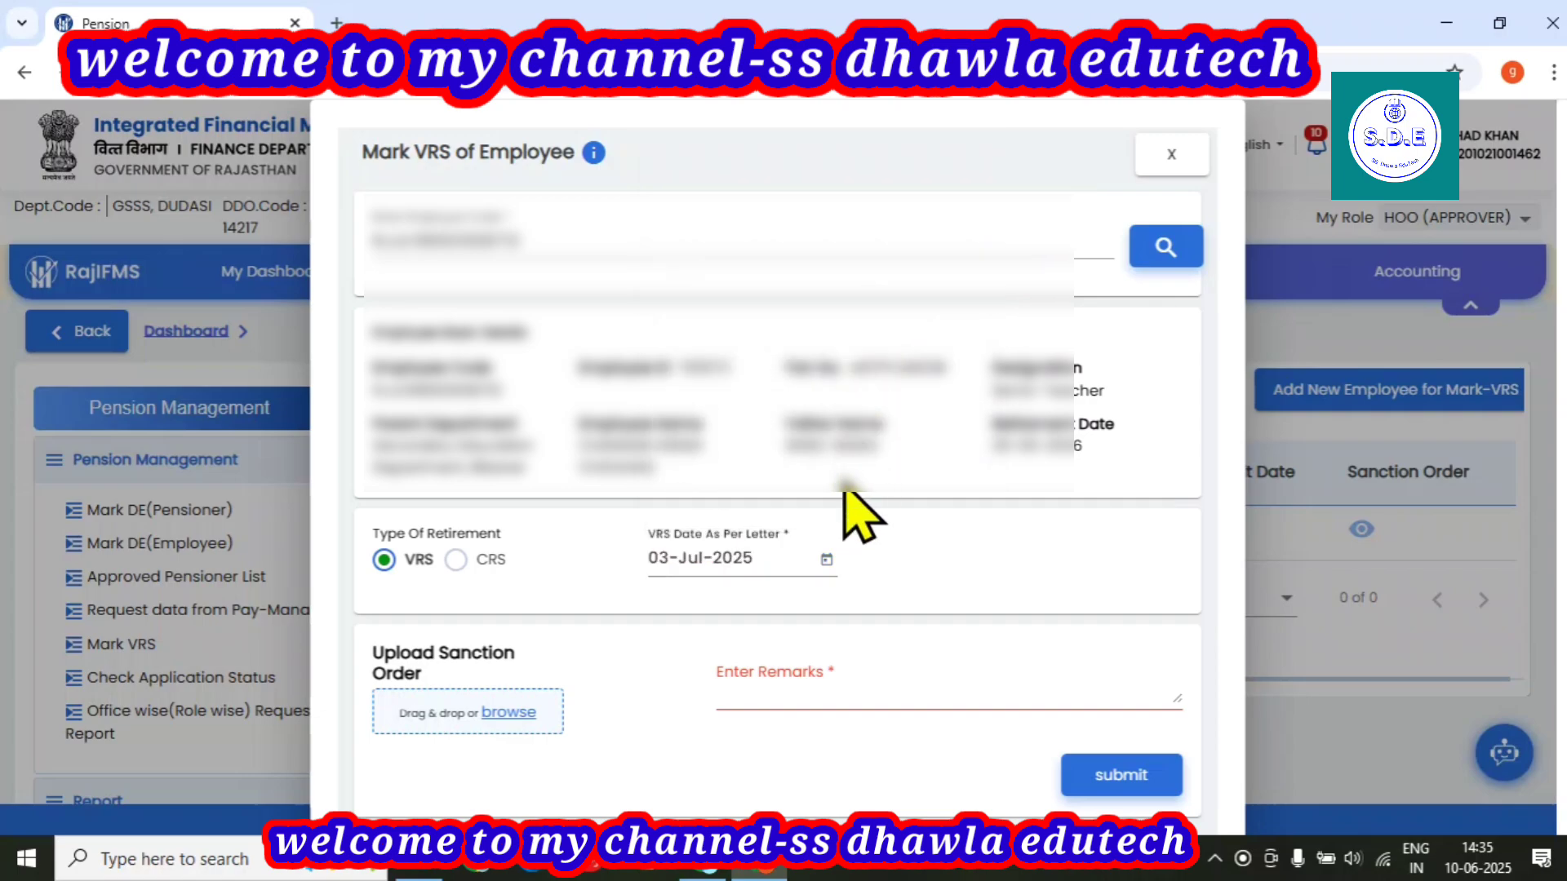
pyautogui.click(699, 555)
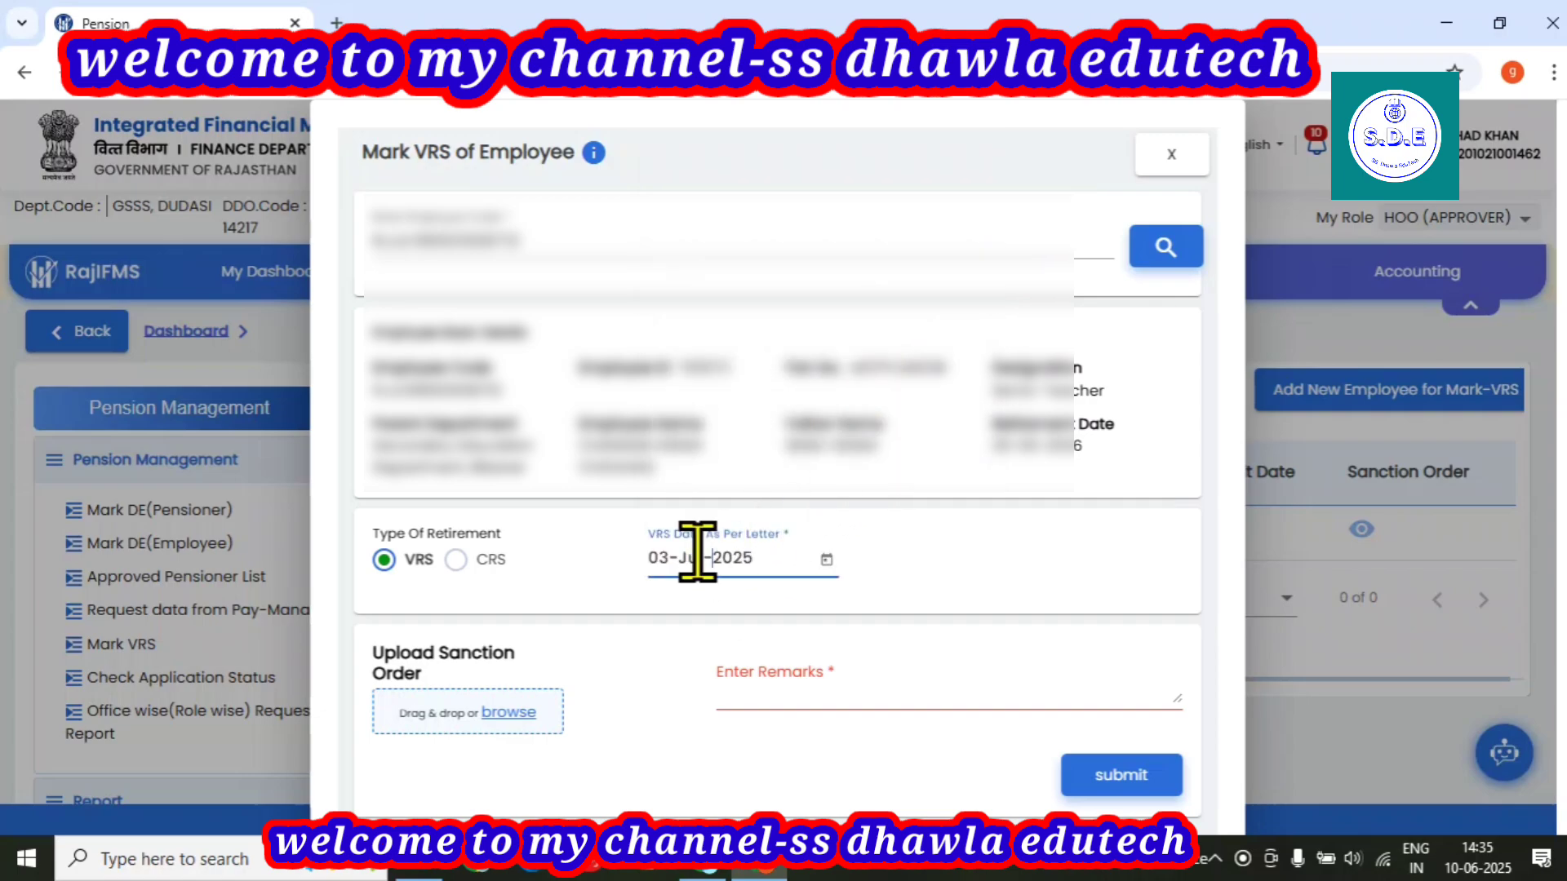
pyautogui.click(826, 560)
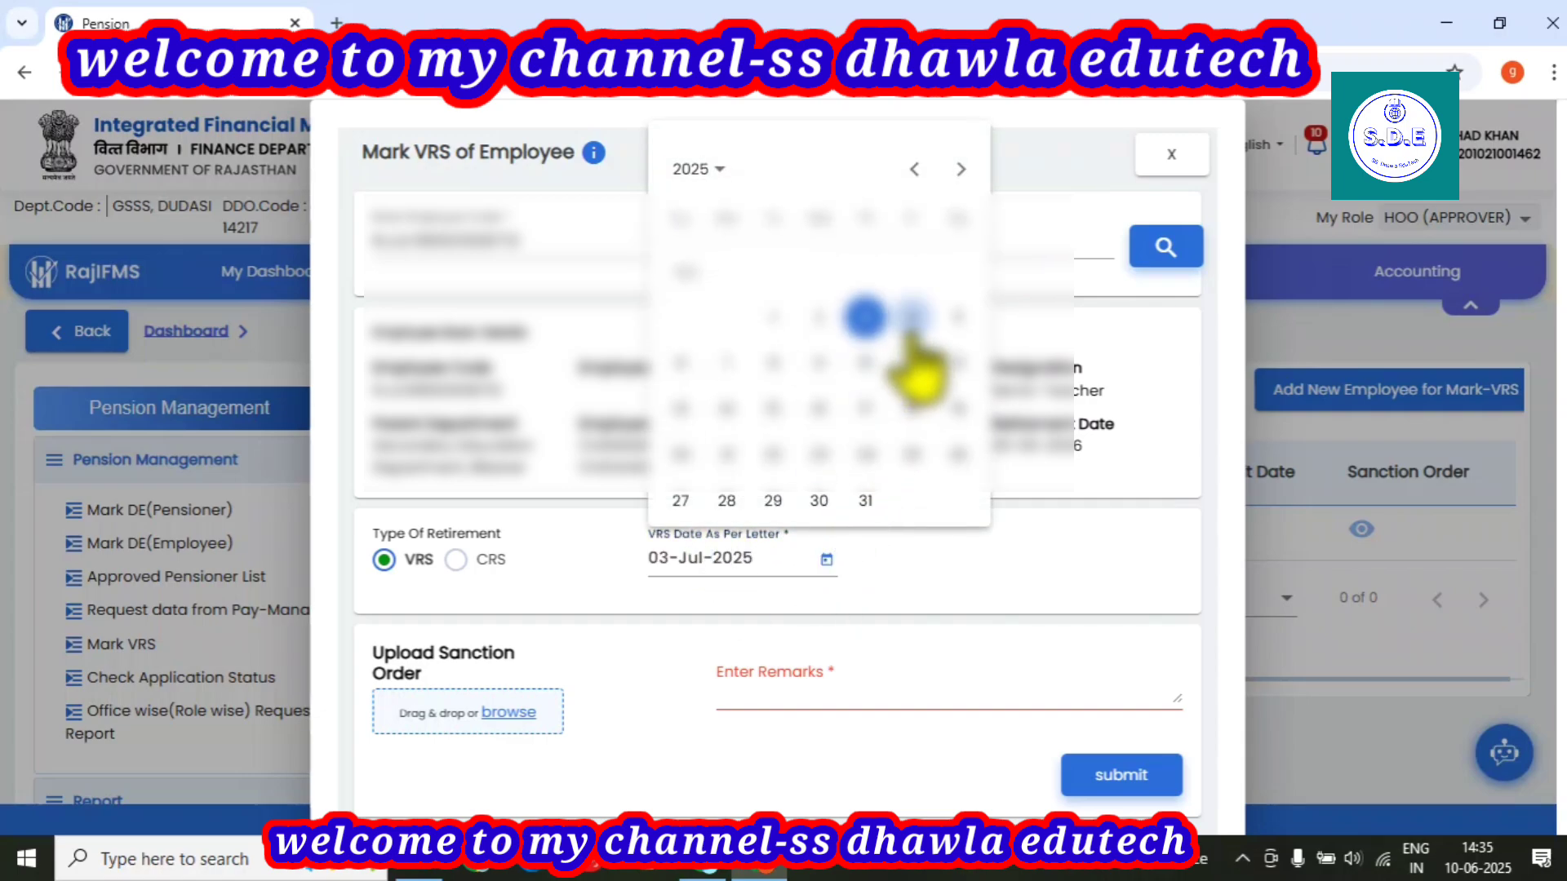
pyautogui.click(955, 318)
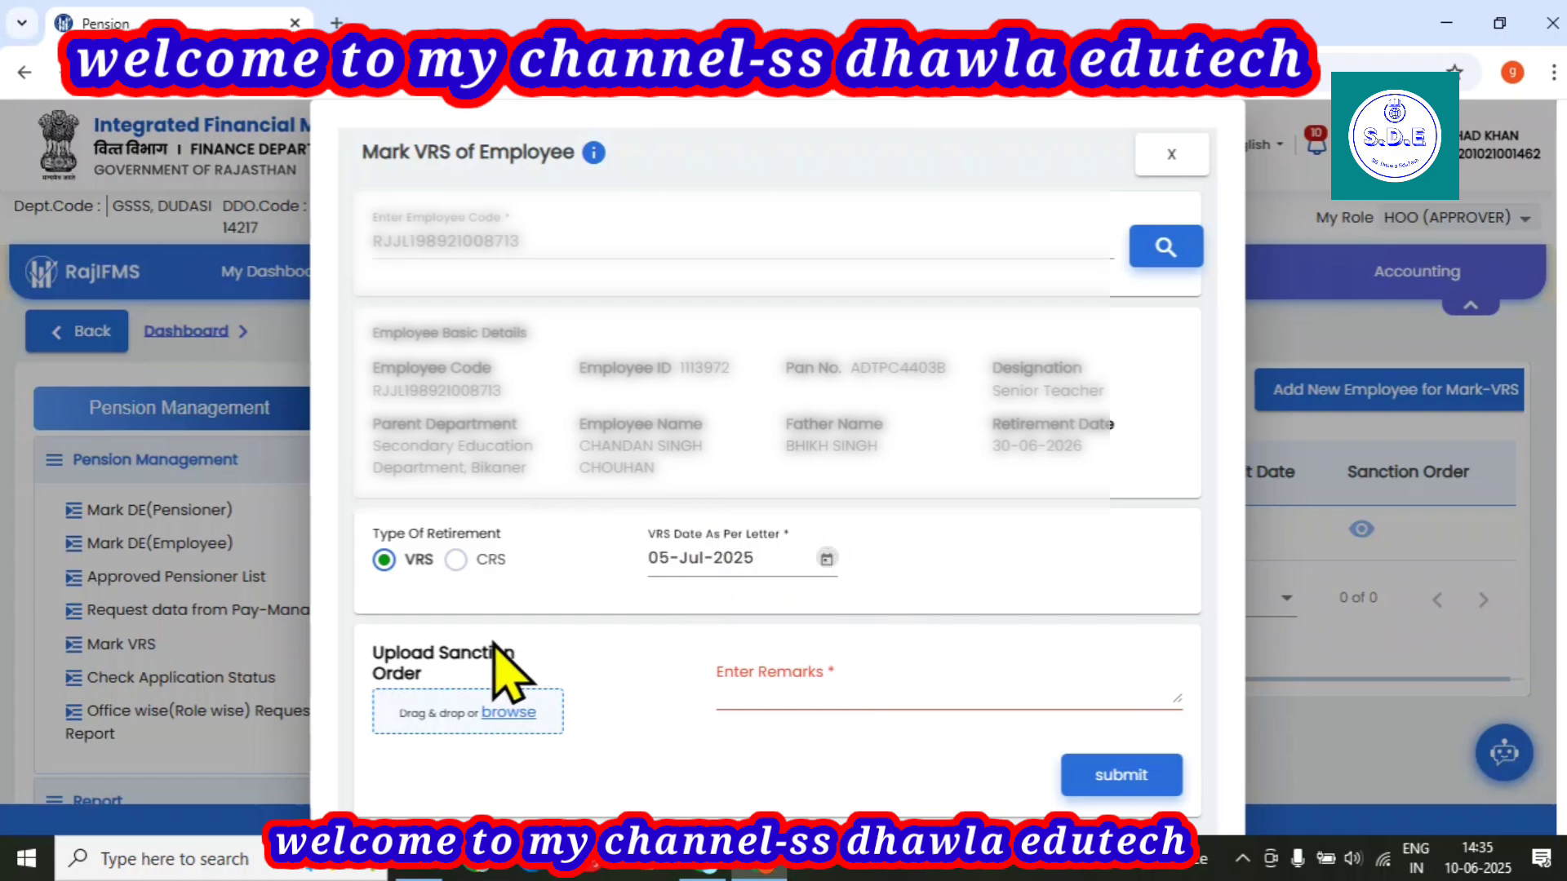
# Upload 'Retirement order cs pdf' as the sanction order and acknowledge the success alert.
pyautogui.click(510, 712)
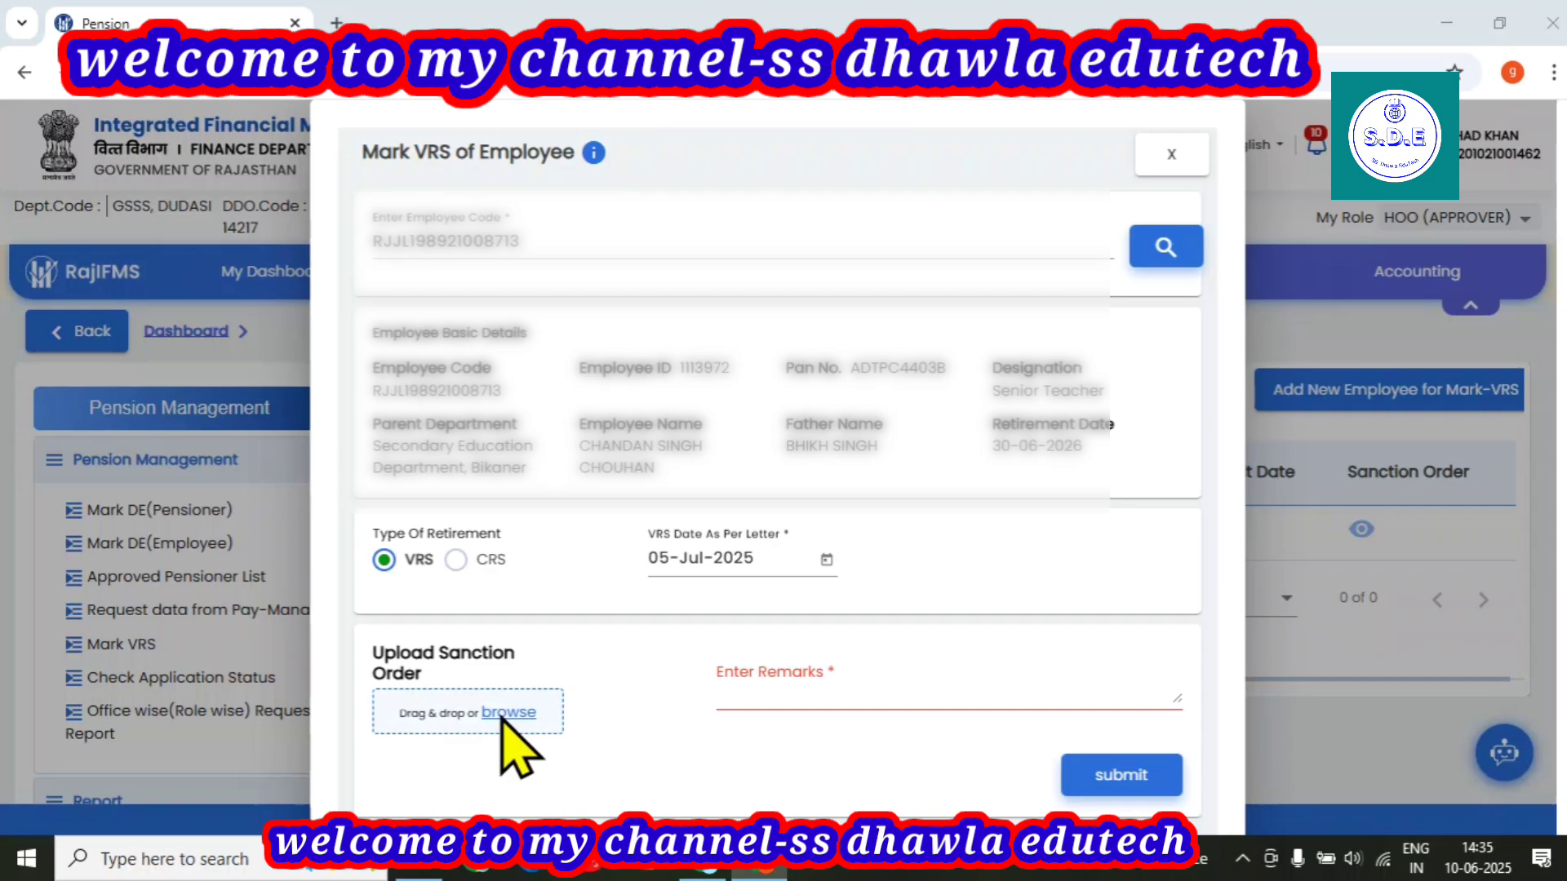
pyautogui.click(502, 714)
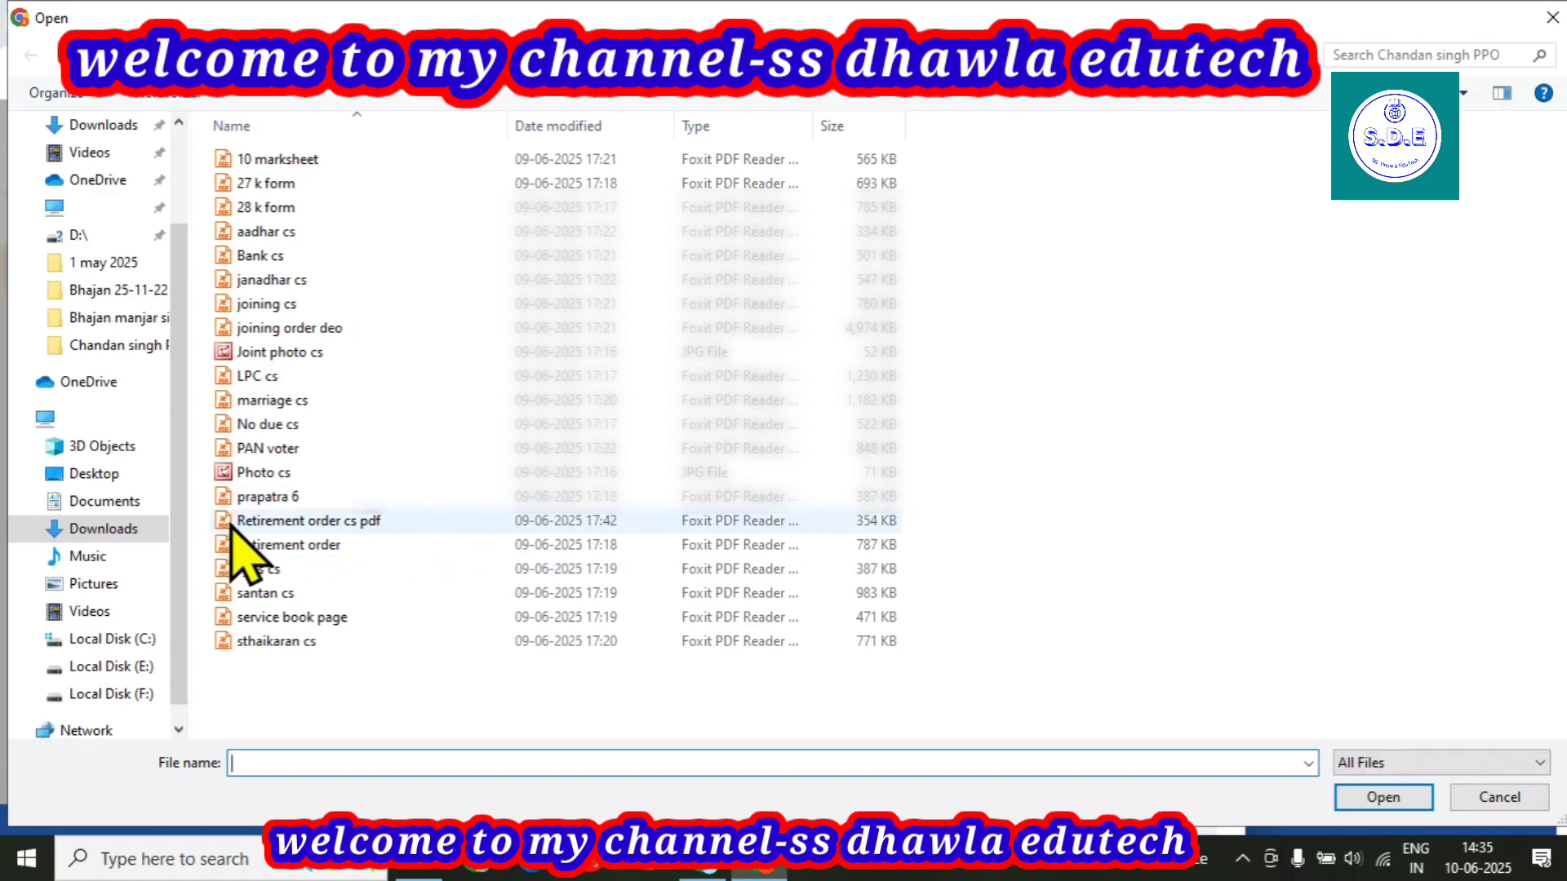
pyautogui.click(322, 523)
pyautogui.click(1356, 803)
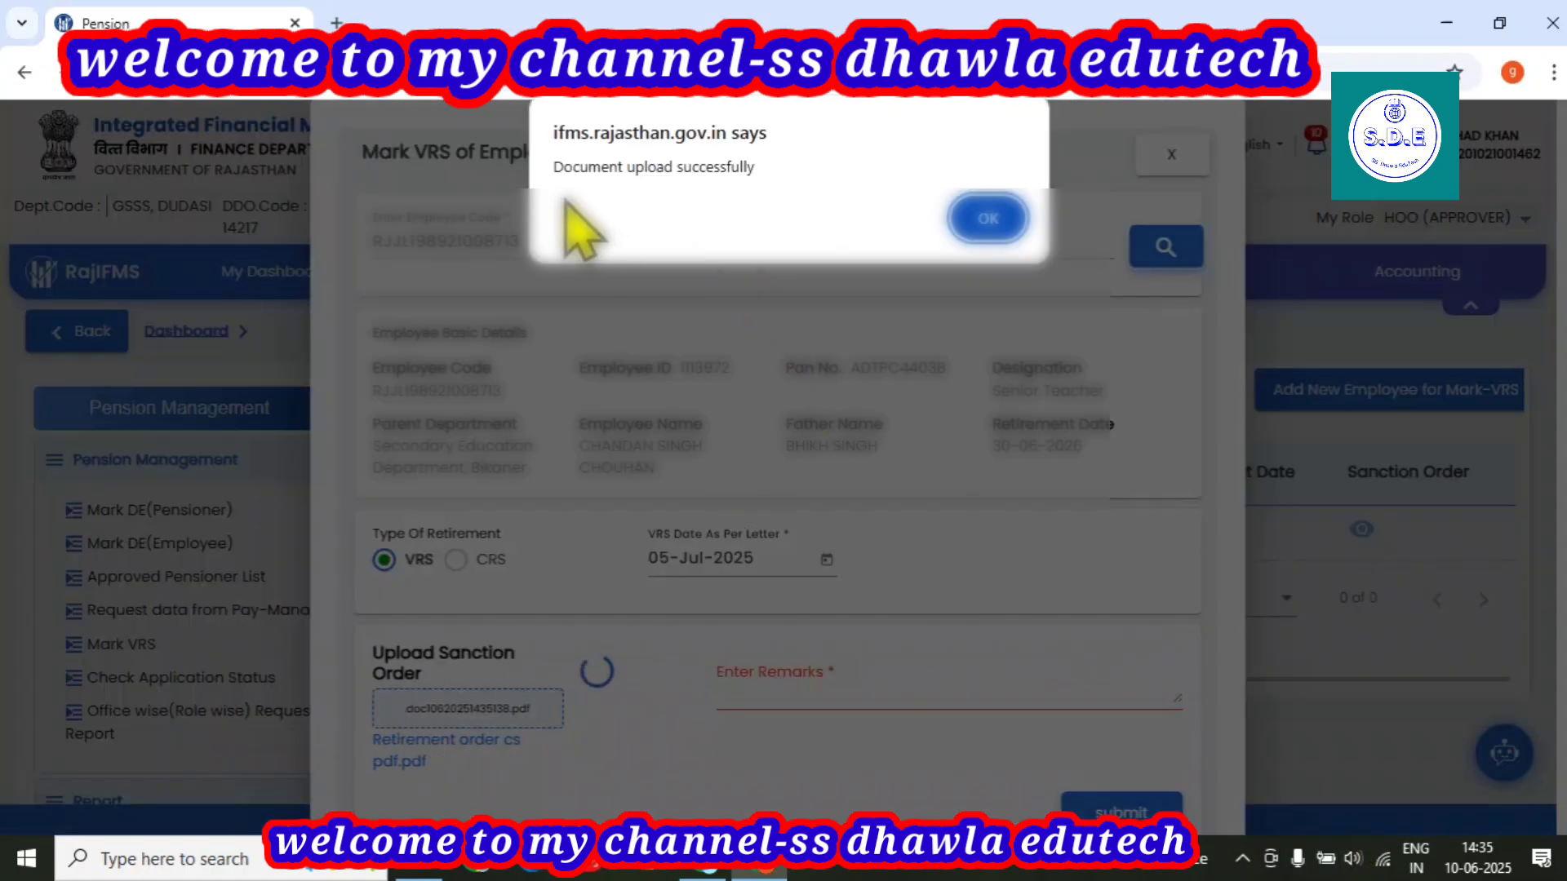
pyautogui.click(982, 227)
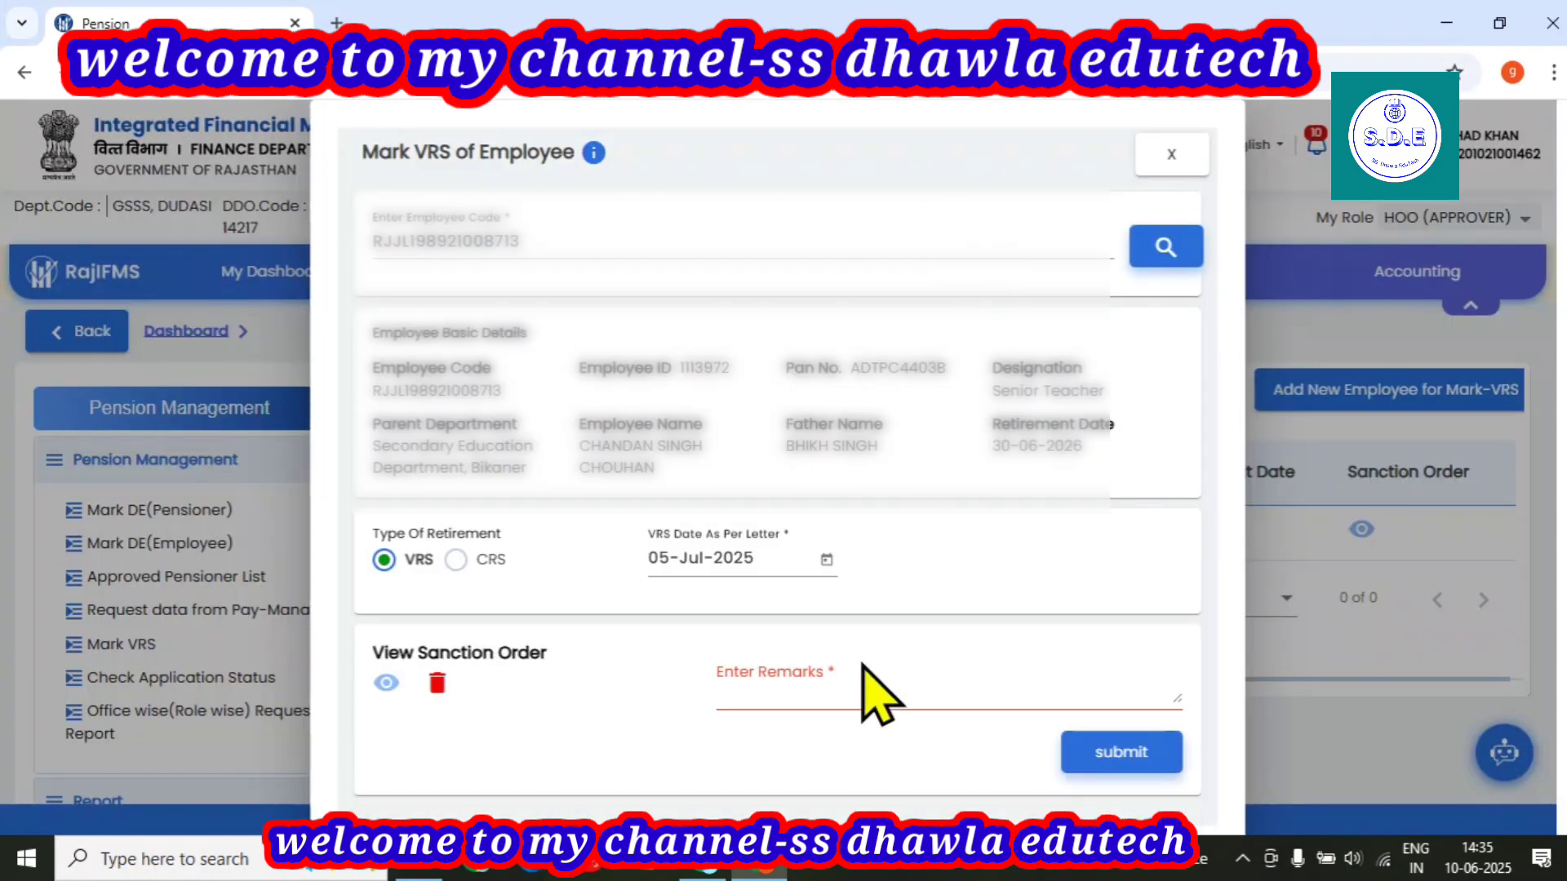
# Enter the remark 'VRS' and preview the uploaded sanction order PDF.
pyautogui.click(781, 690)
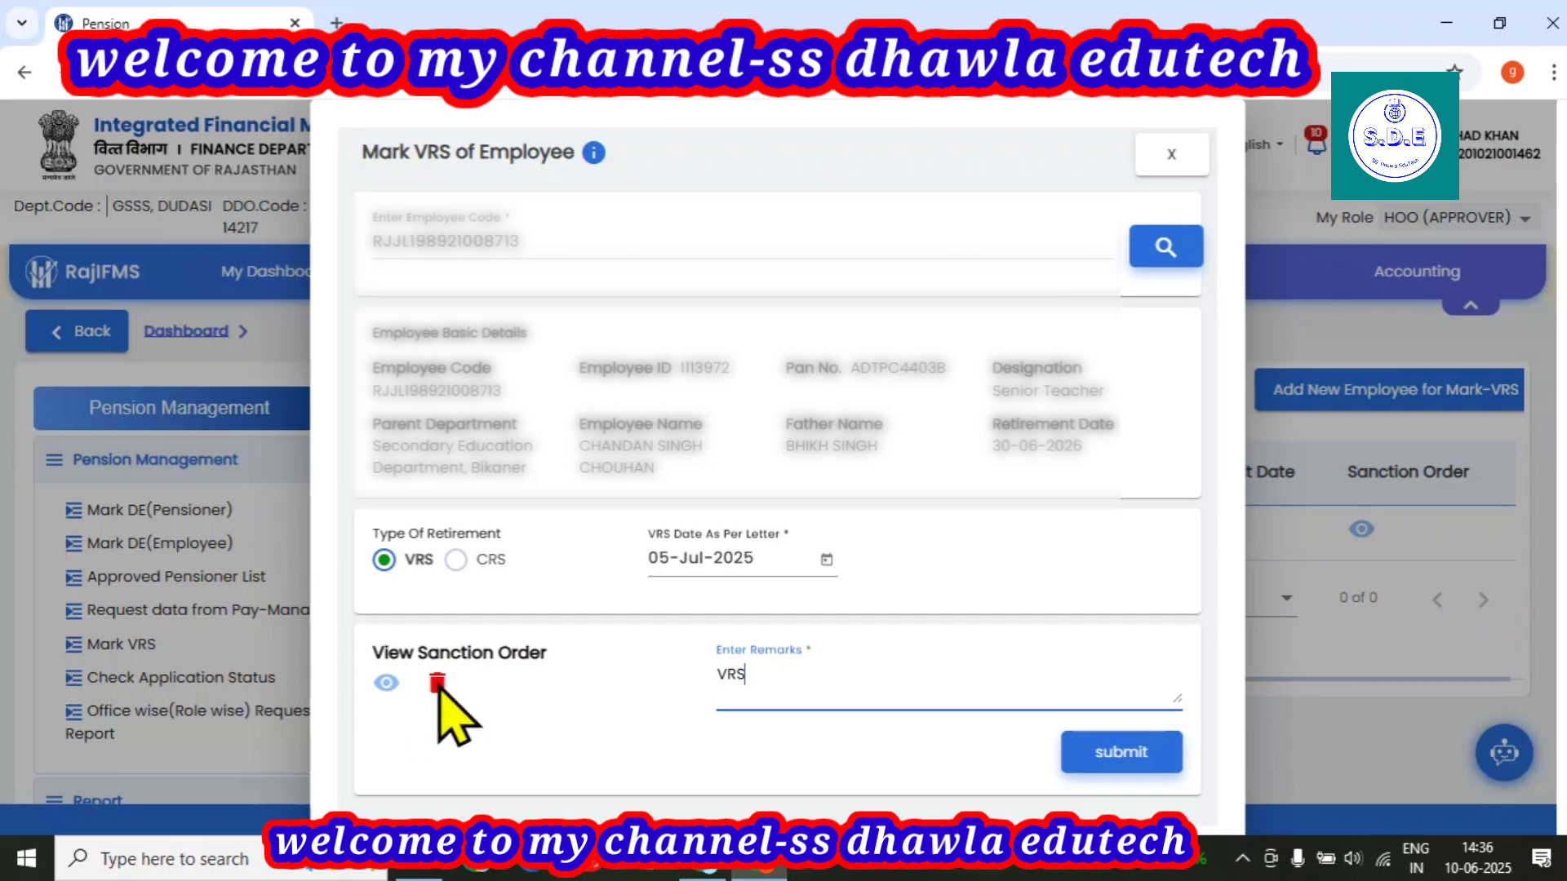
pyautogui.click(383, 683)
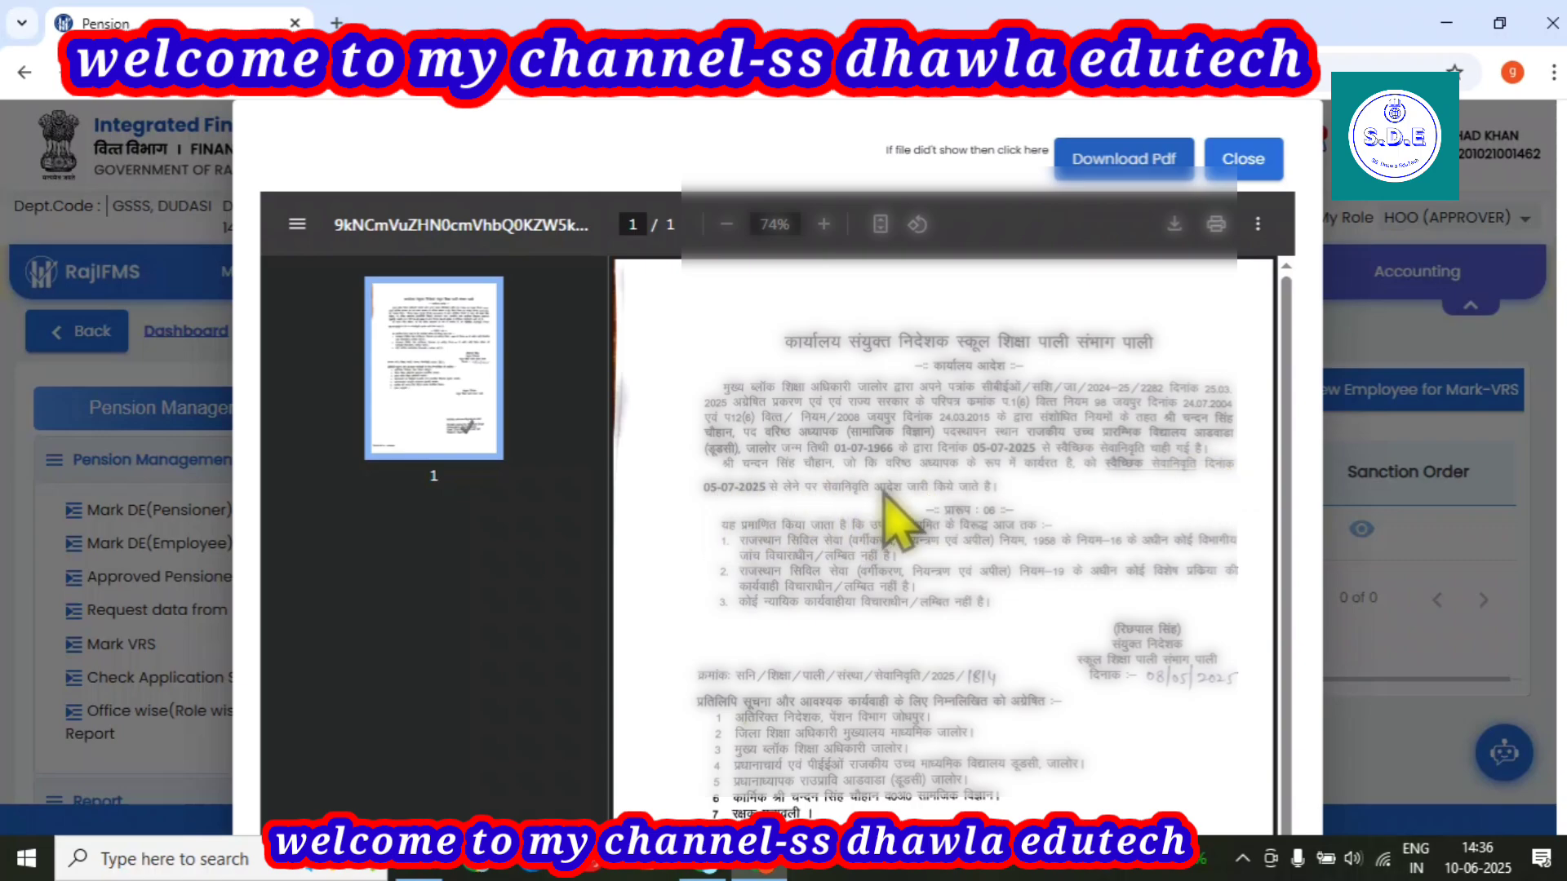
# Look over the one-page Hindi retirement order and close the preview.
pyautogui.scroll(-1, 1110, 655)
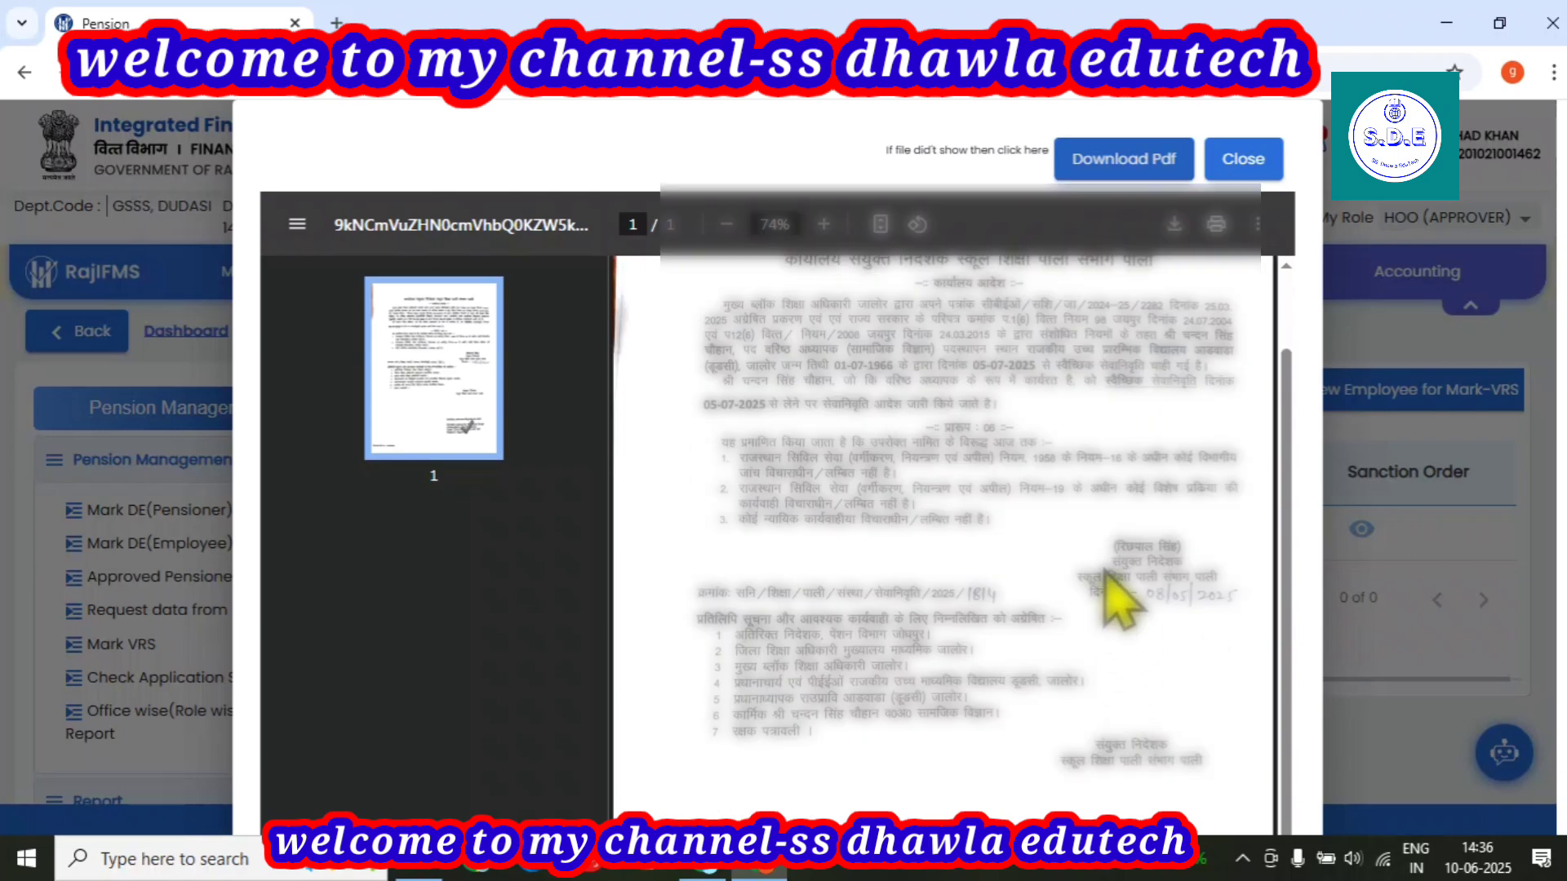
pyautogui.scroll(1, 987, 727)
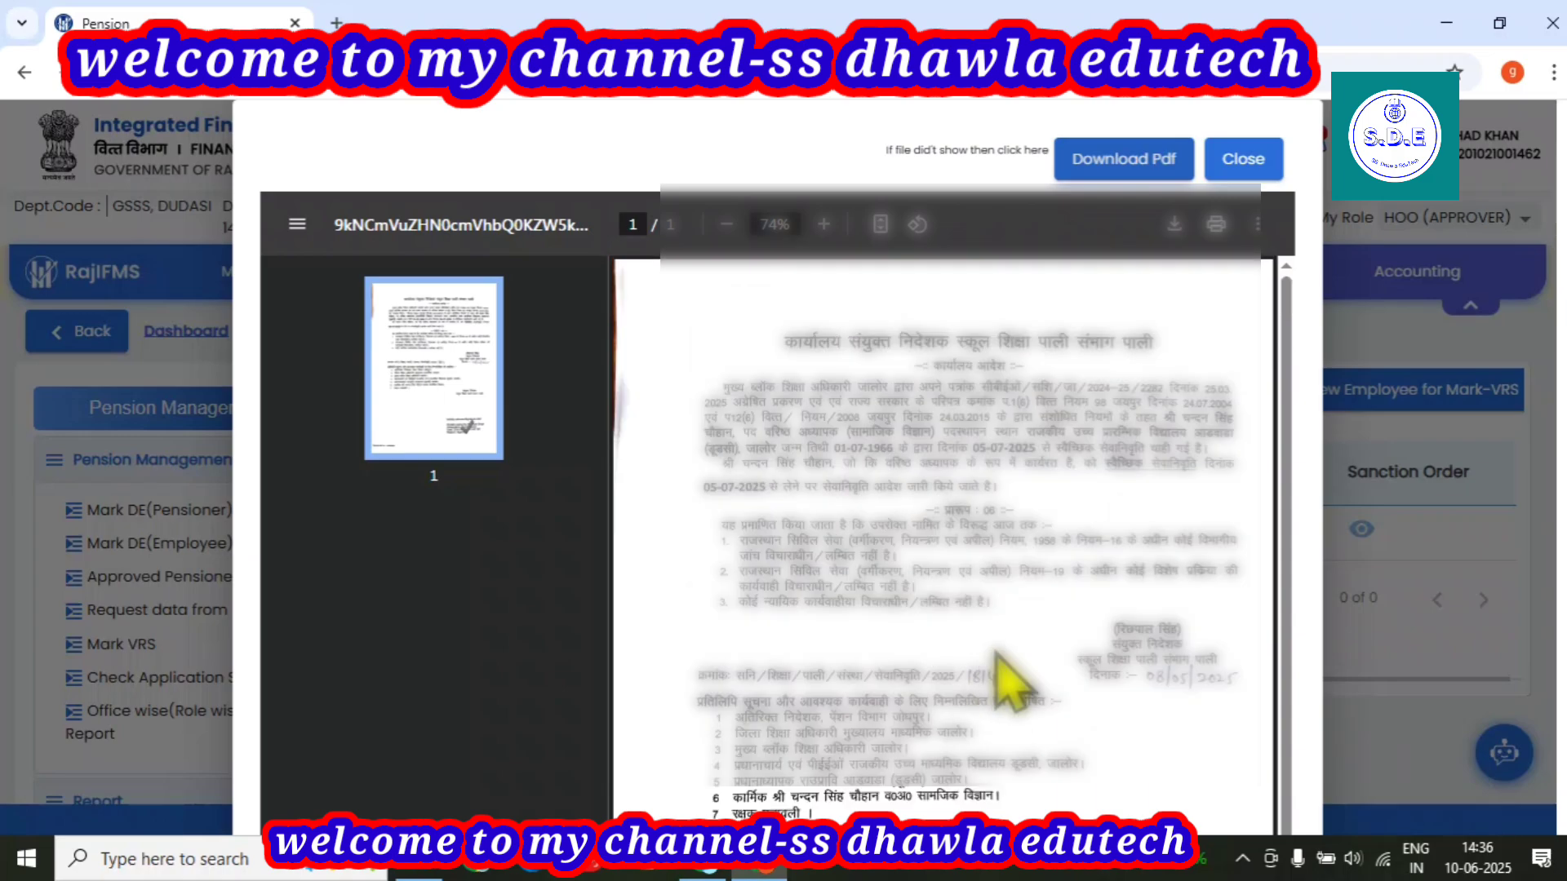
pyautogui.click(1247, 161)
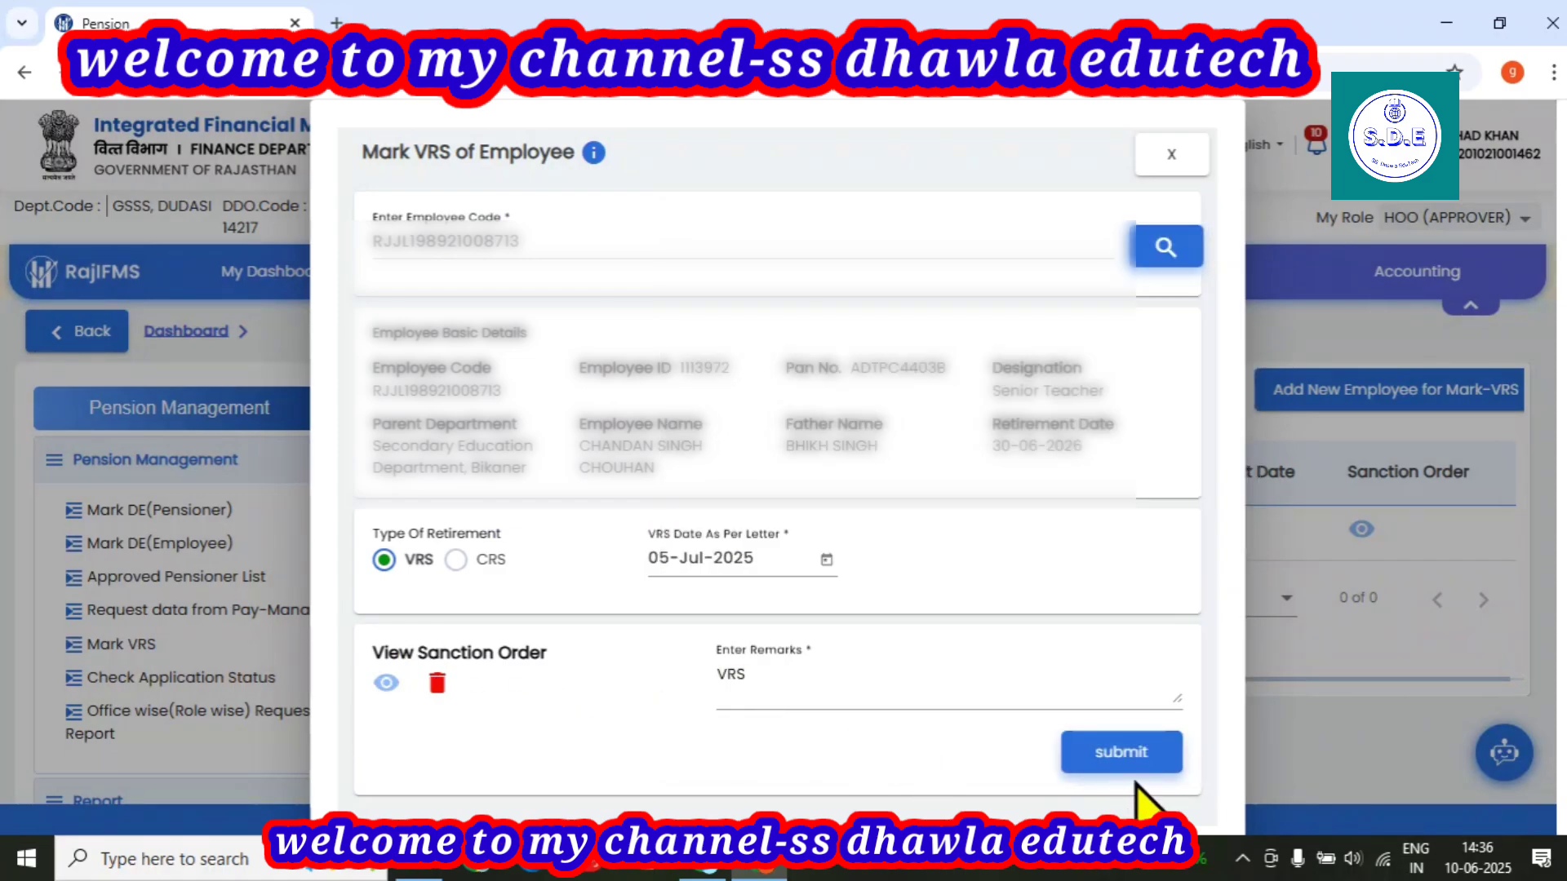
pyautogui.click(1098, 762)
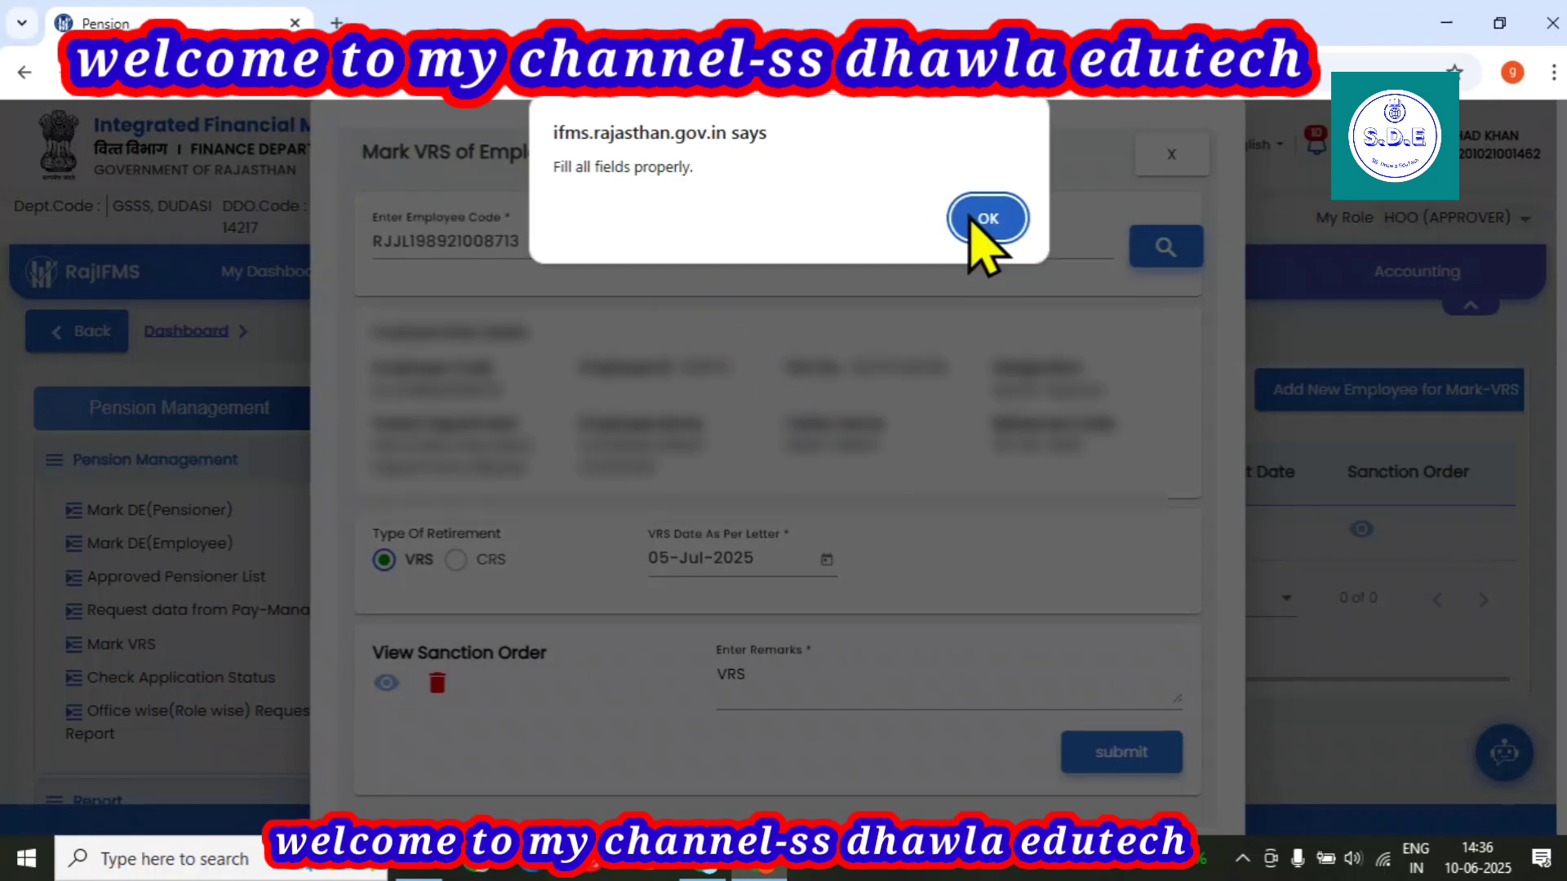
pyautogui.click(968, 217)
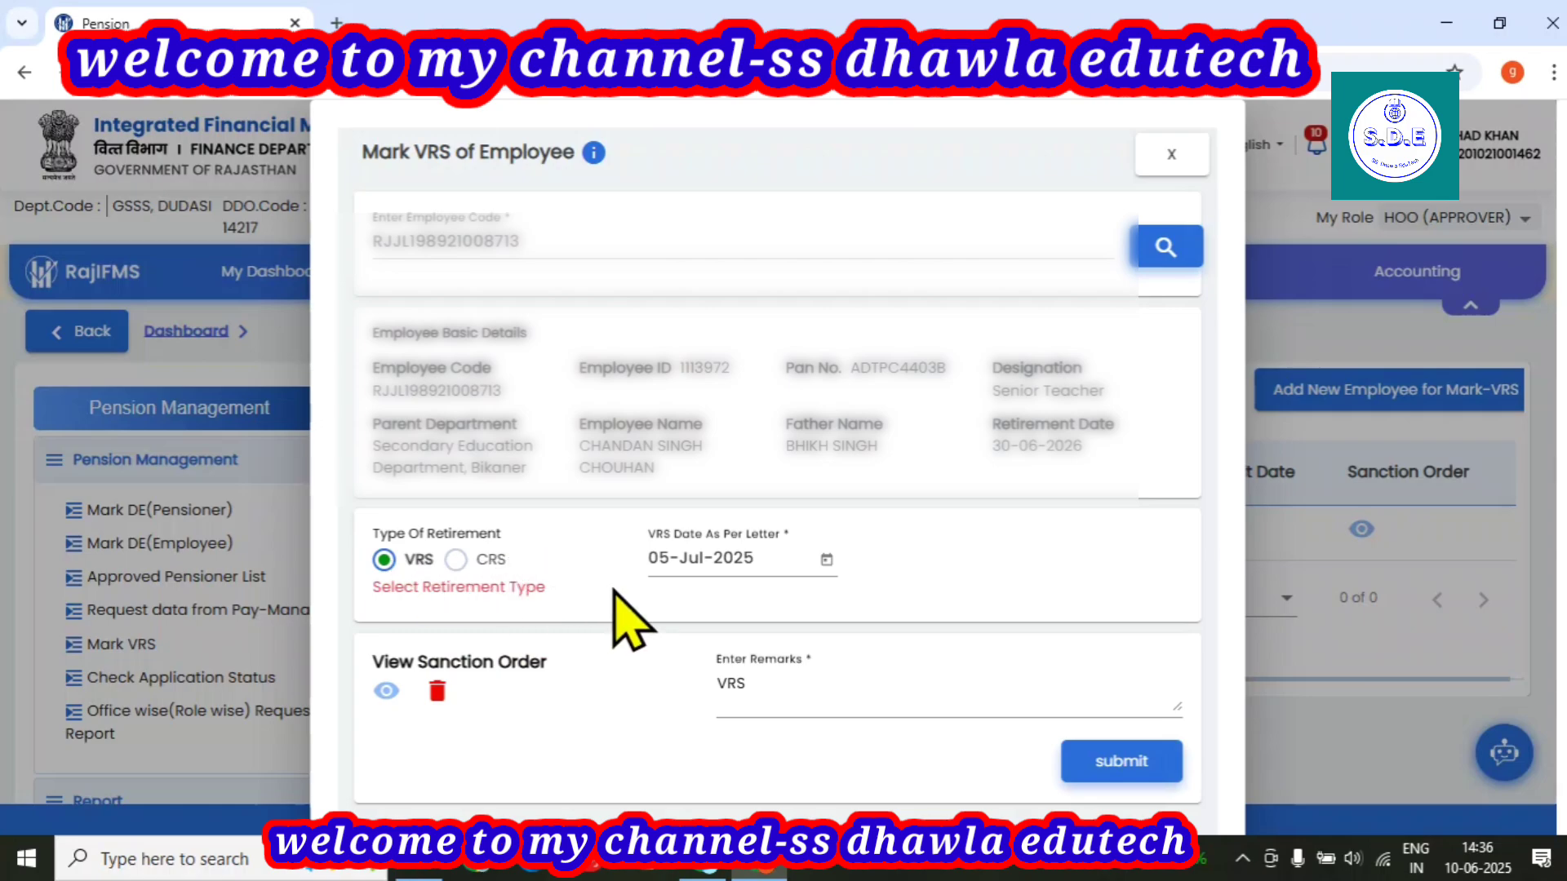
pyautogui.click(456, 559)
pyautogui.click(385, 562)
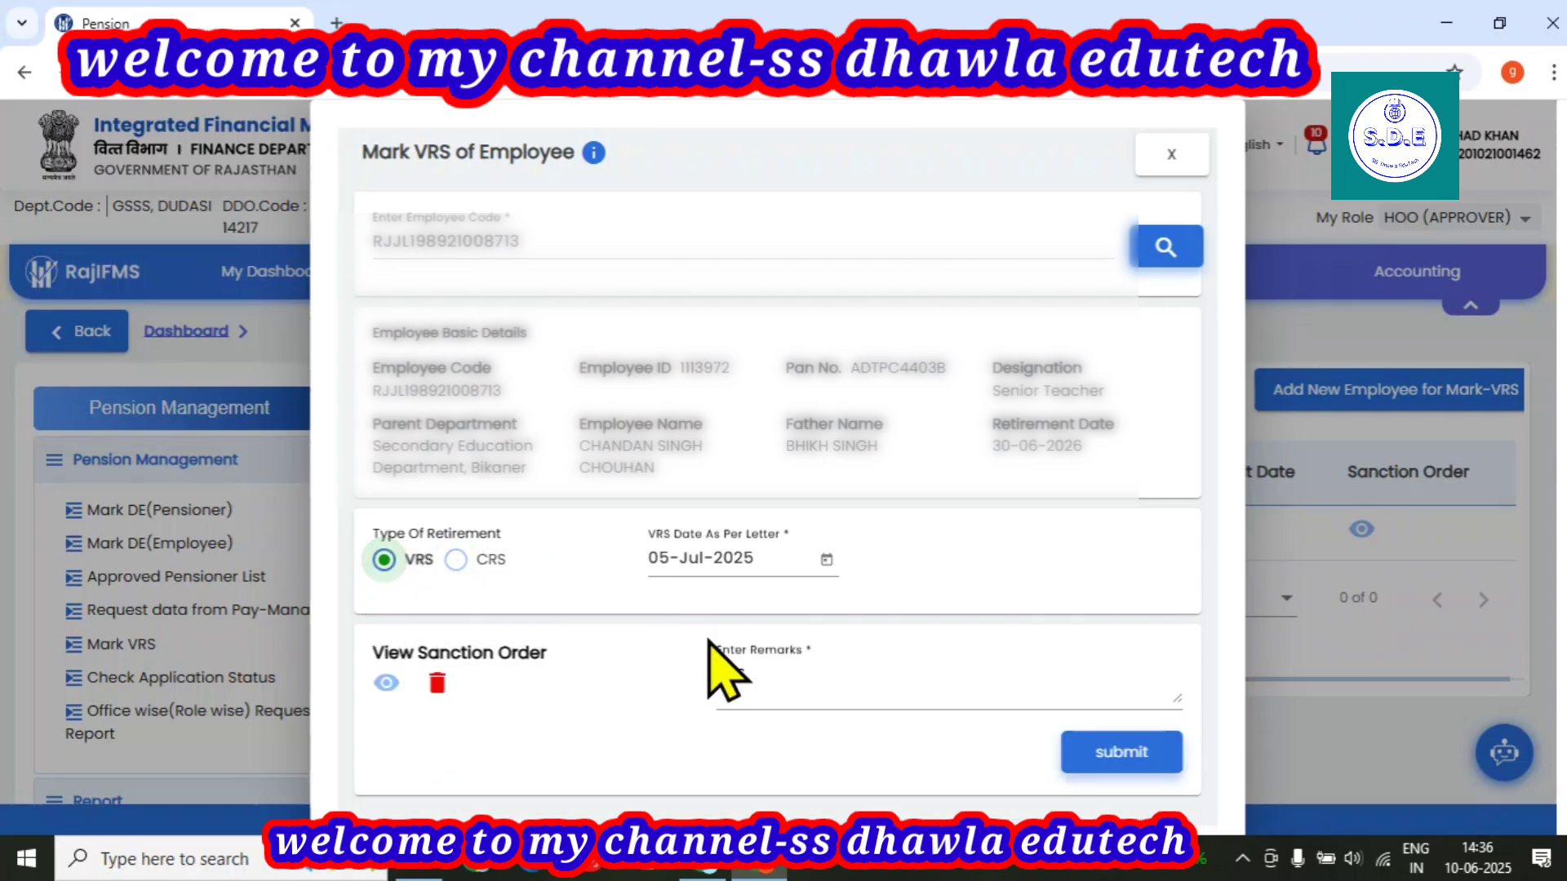
pyautogui.click(1122, 755)
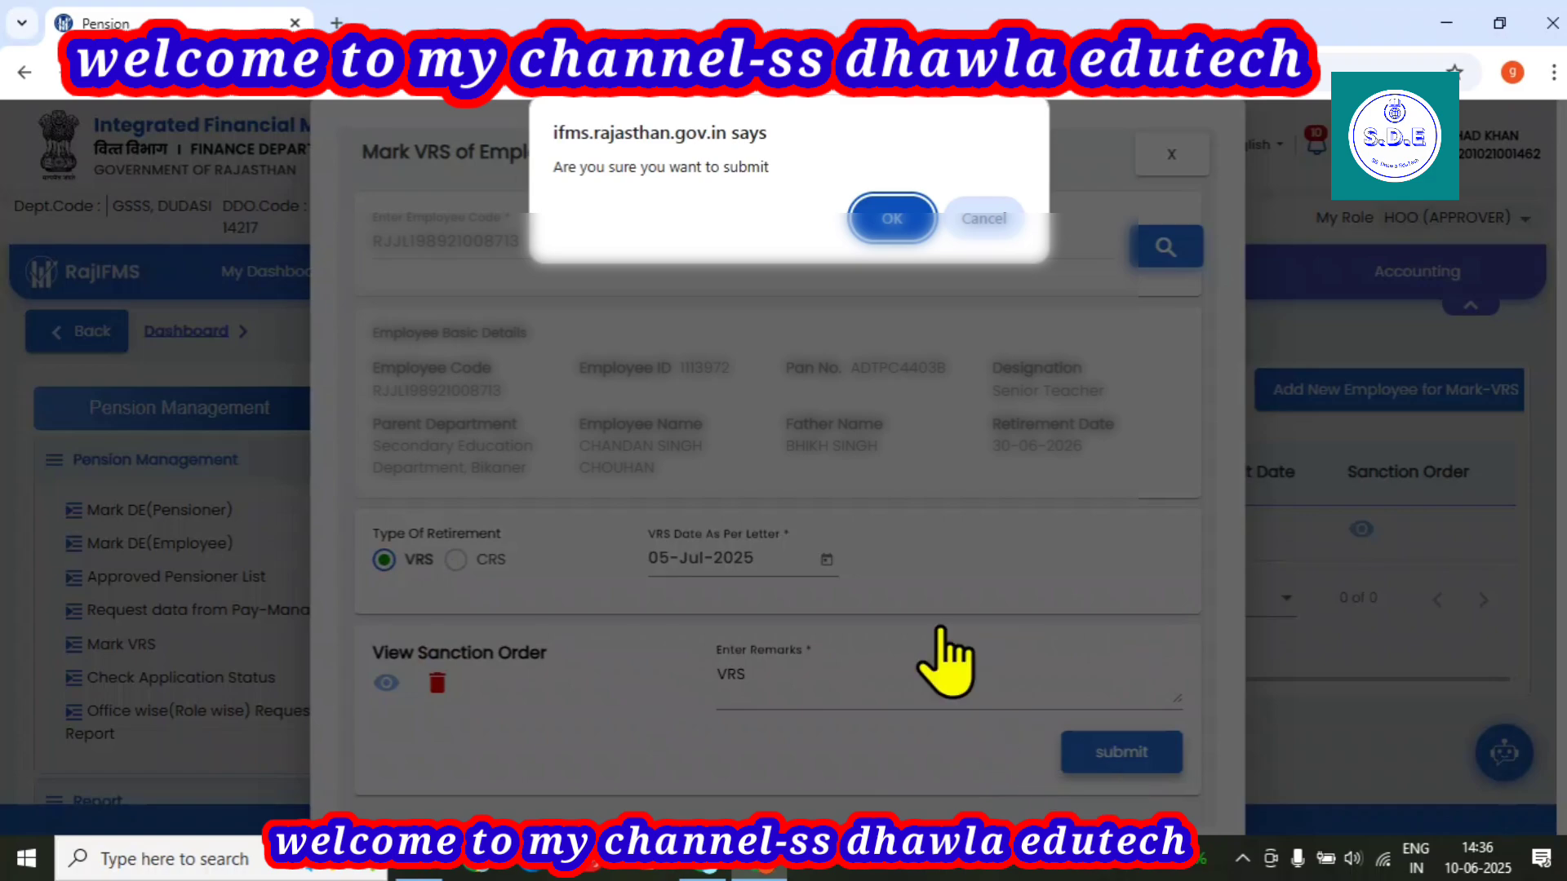
pyautogui.click(892, 218)
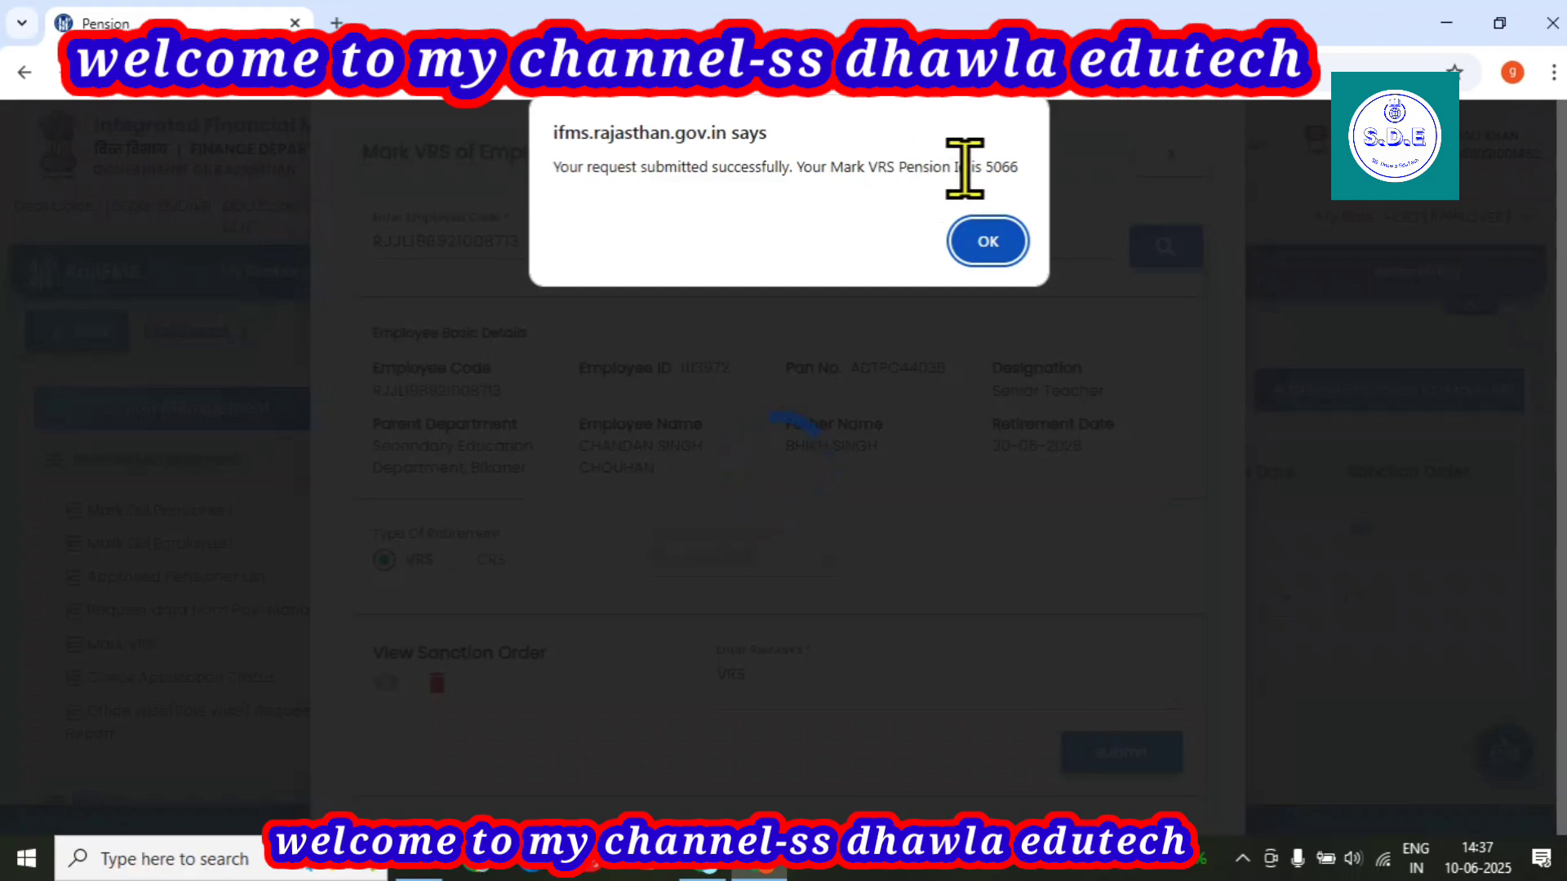
# Dismiss the success alert, then preview and close the new VRS request's sanction order PDF.
pyautogui.click(988, 240)
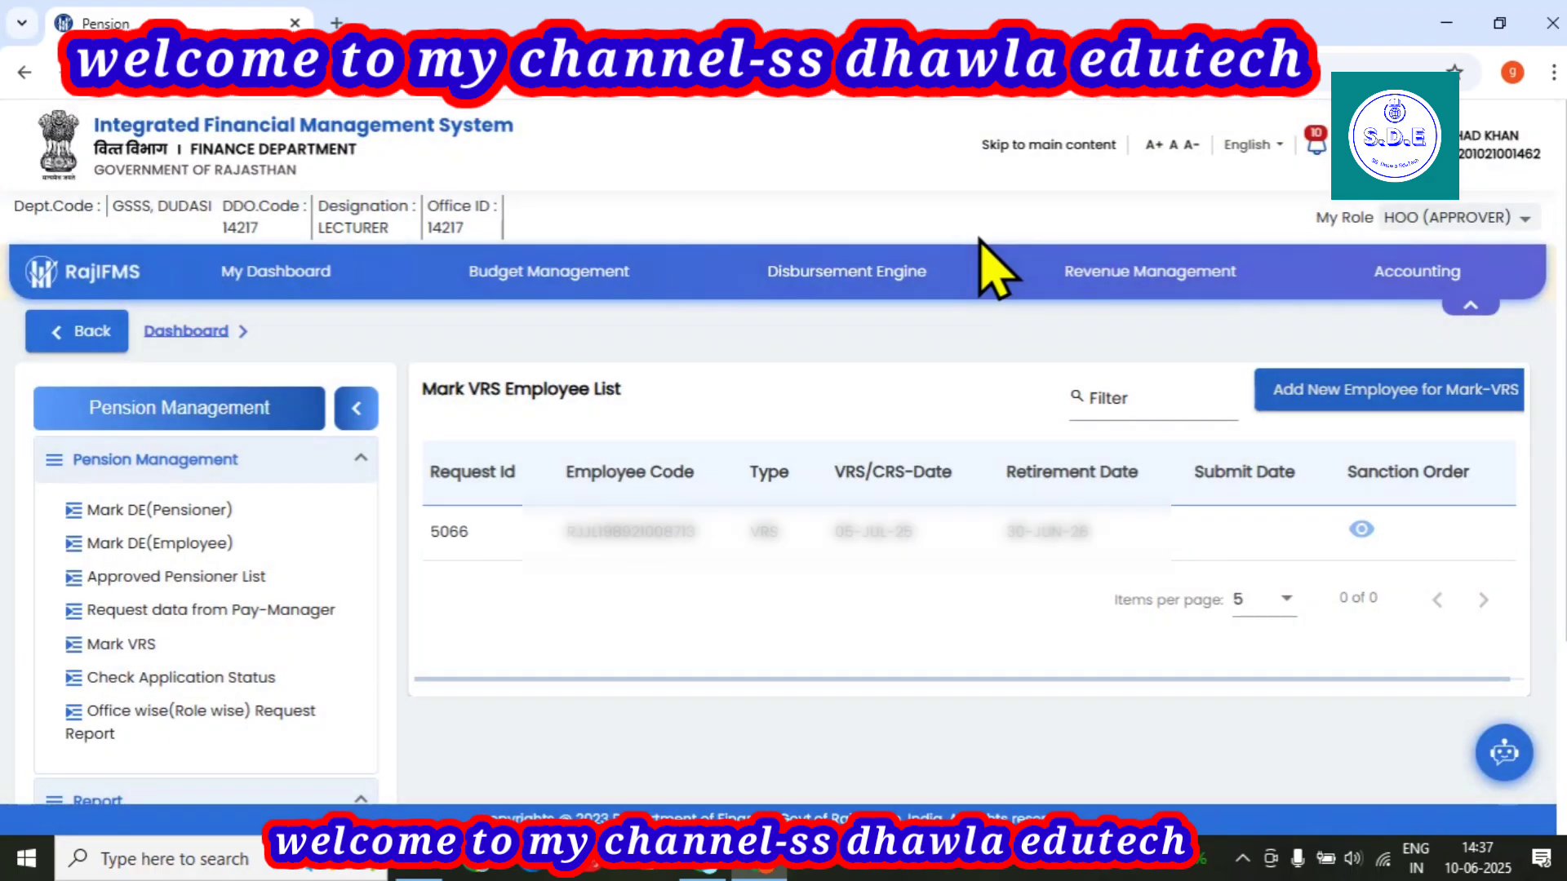
pyautogui.click(1361, 529)
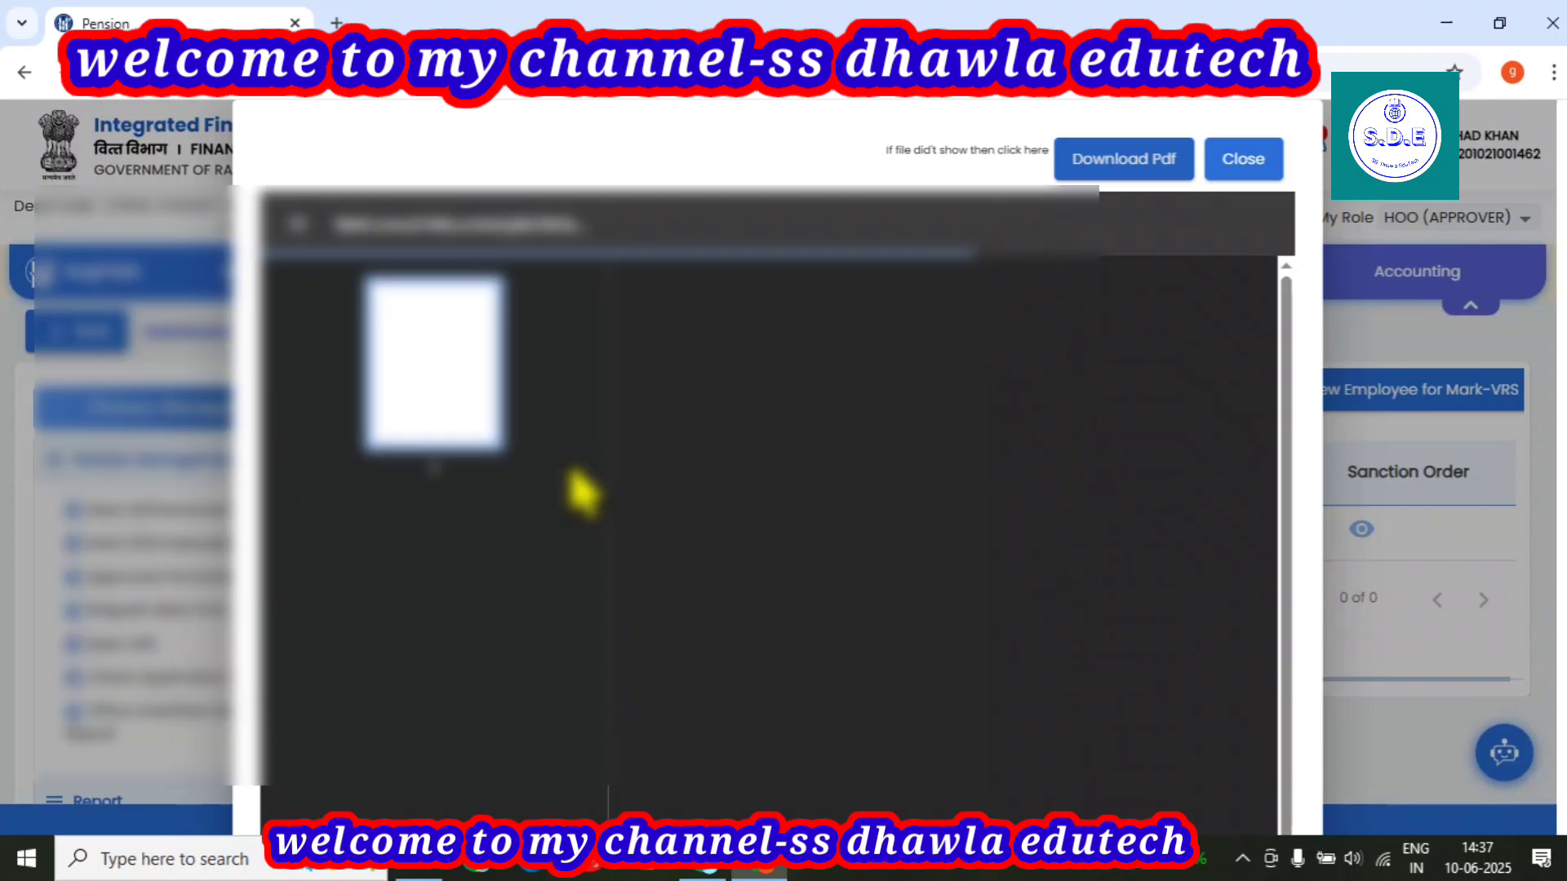
pyautogui.scroll(-1, 922, 657)
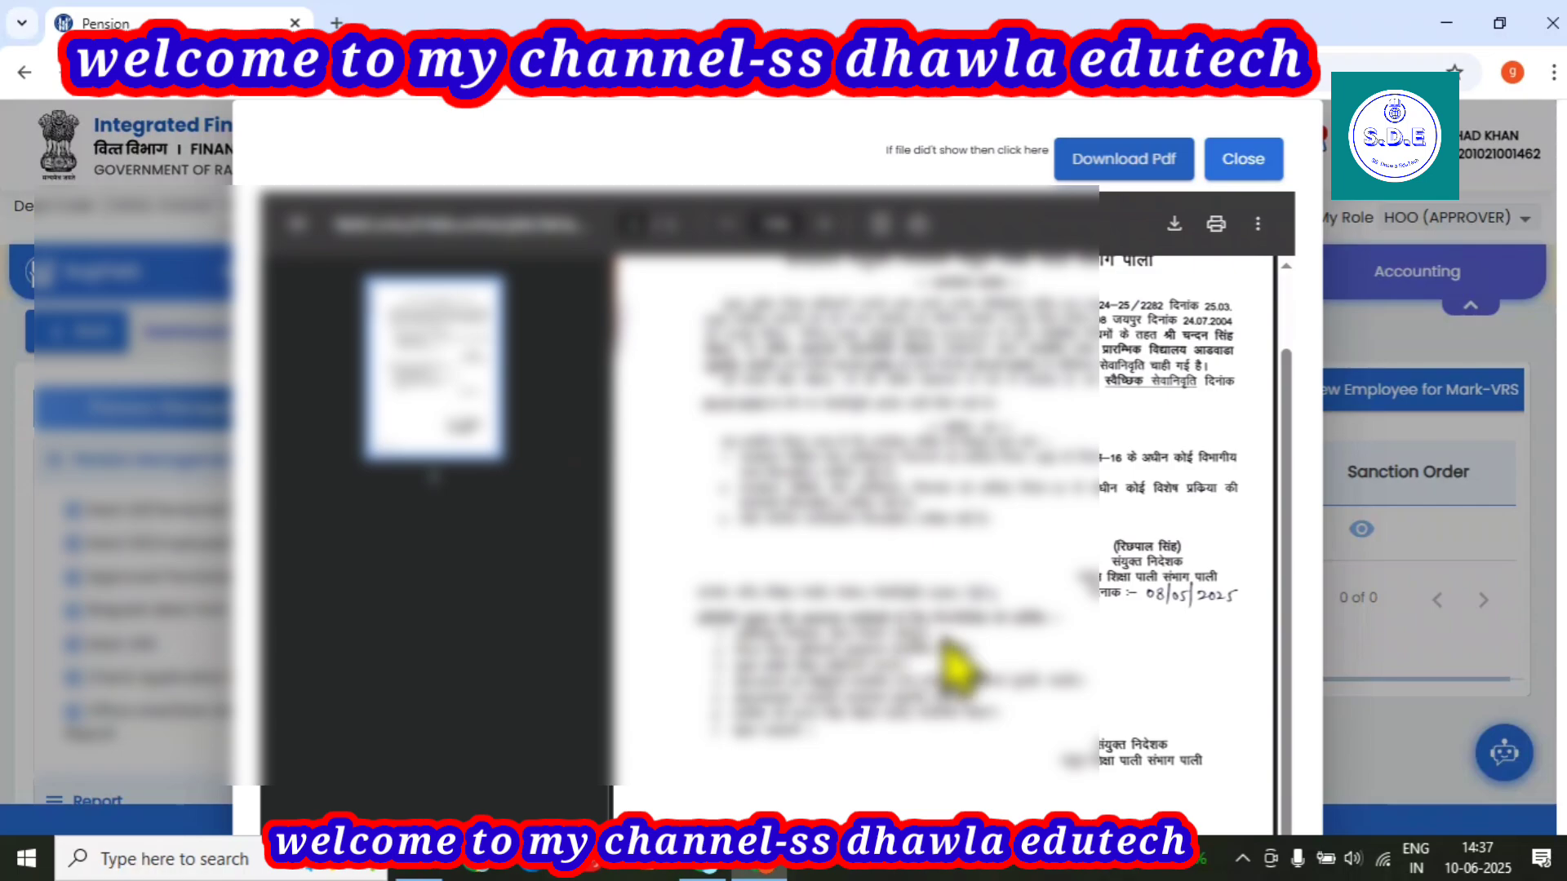
pyautogui.click(1241, 159)
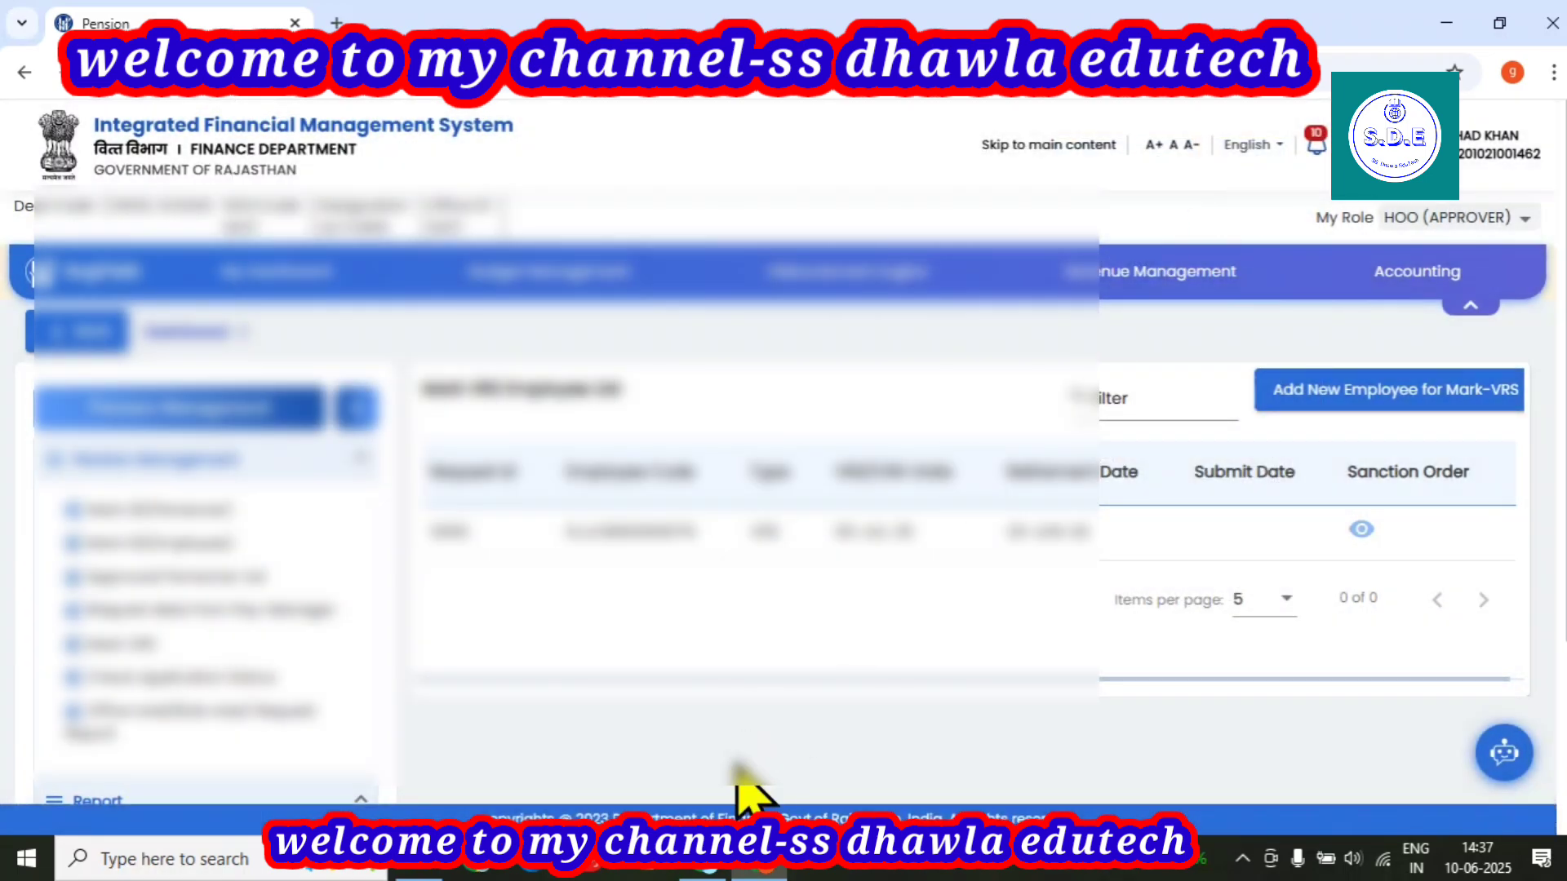
# In the employee's own session, page through the request types and choose Change Desk & Role.
pyautogui.click(722, 871)
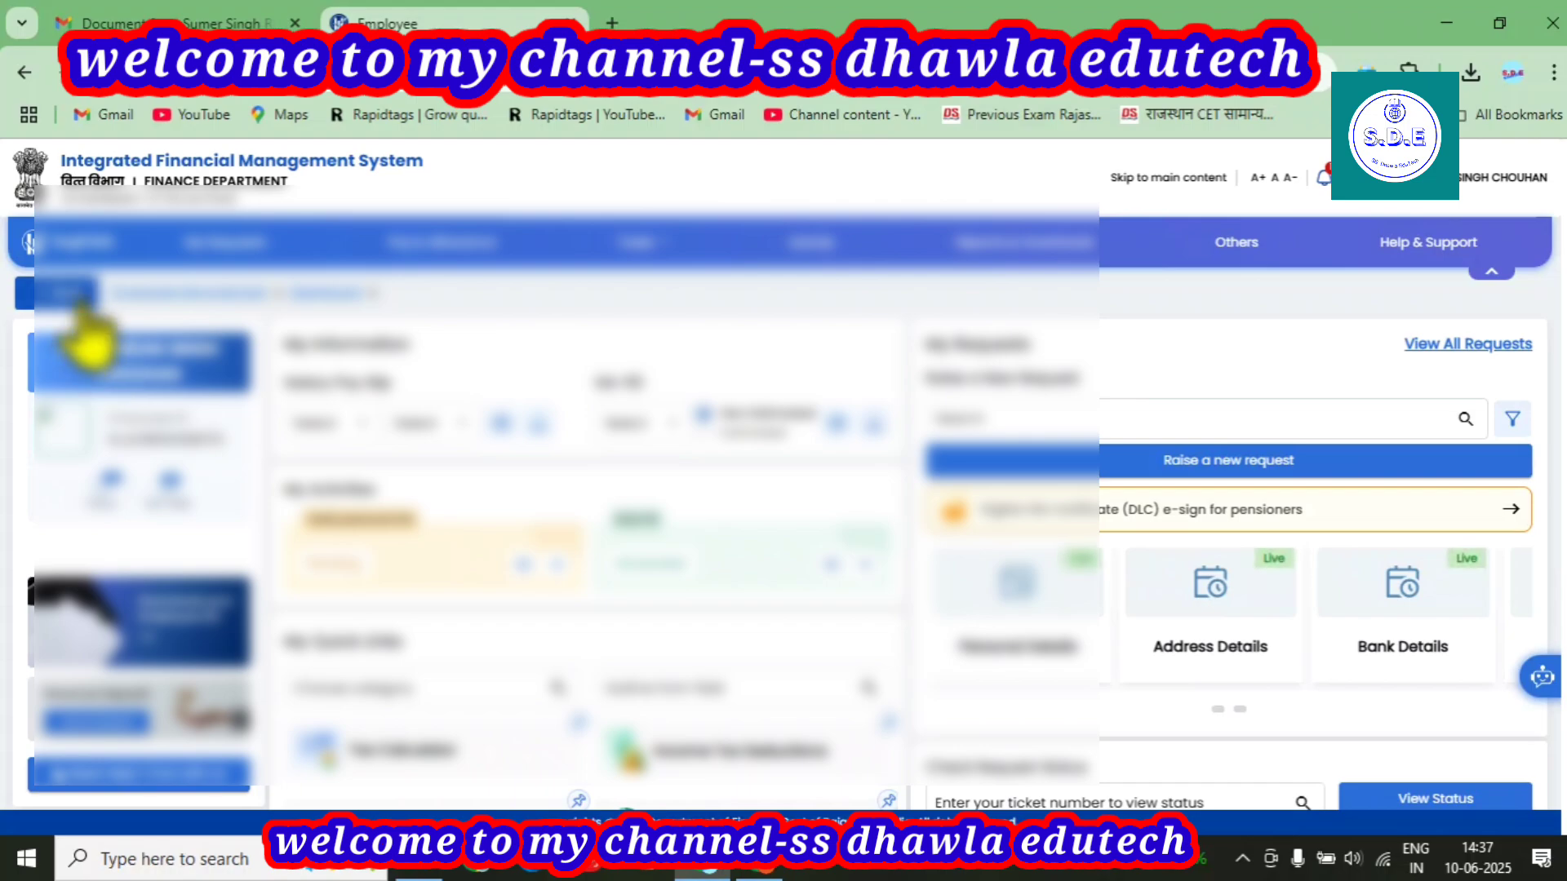
pyautogui.click(136, 295)
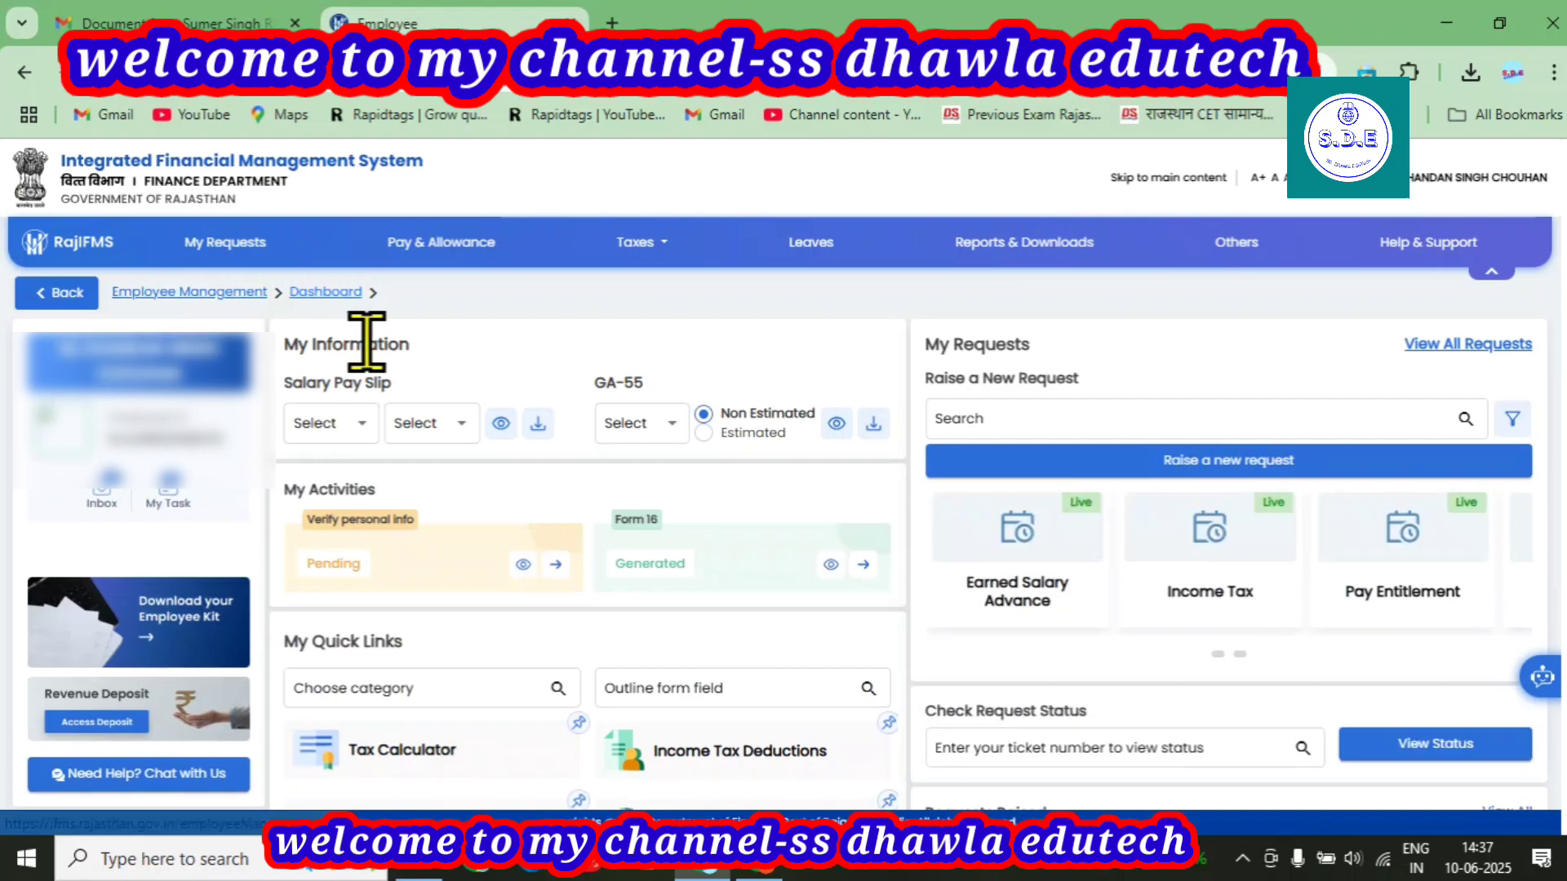
pyautogui.click(1240, 654)
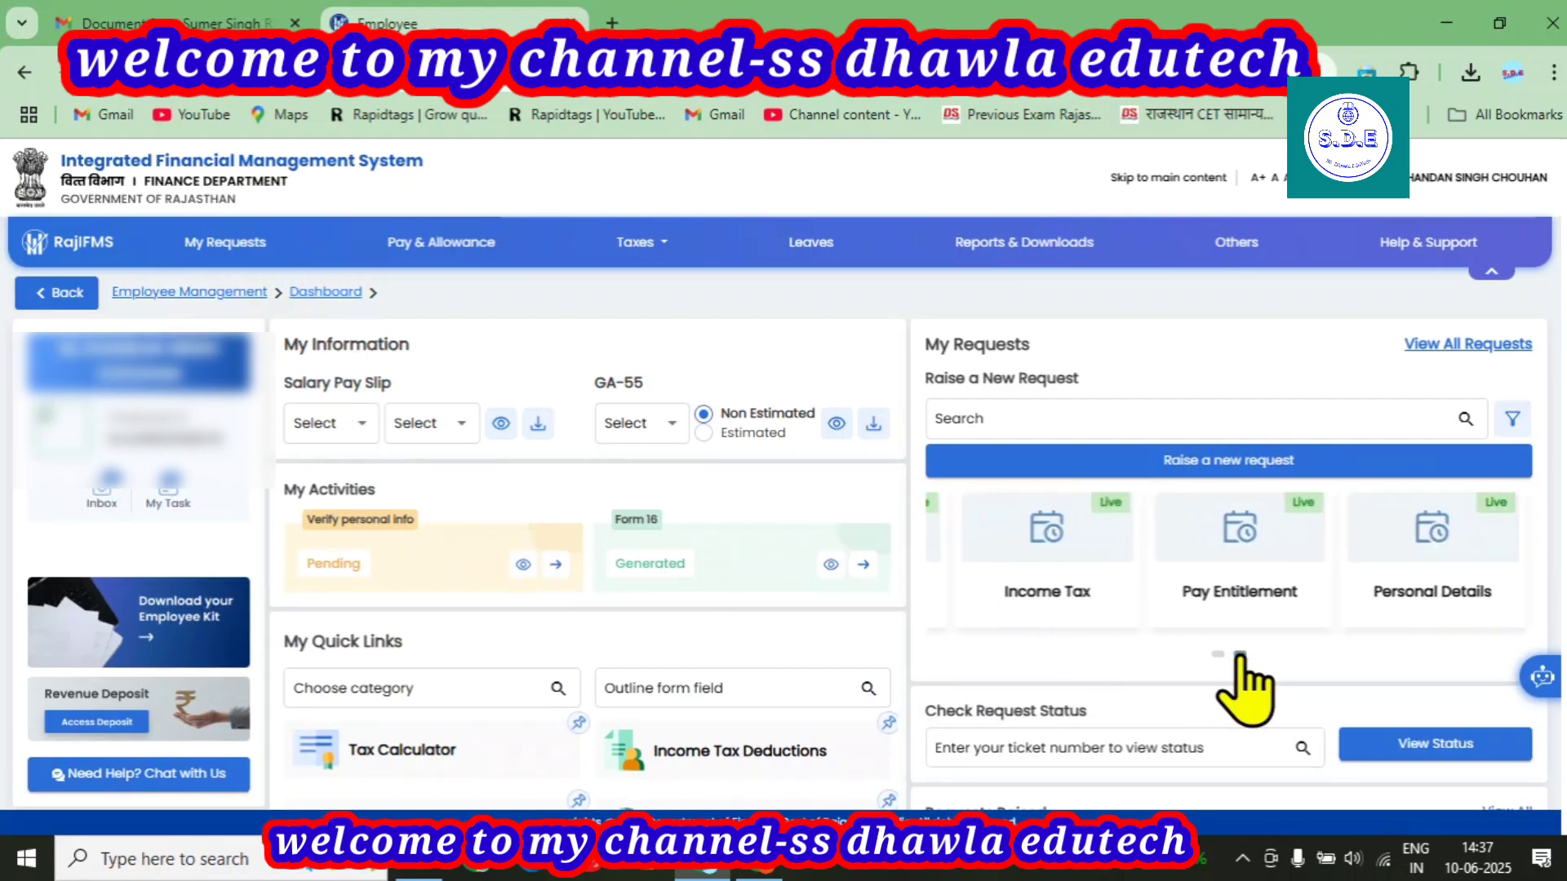
pyautogui.click(1239, 655)
pyautogui.click(1239, 654)
pyautogui.click(1240, 654)
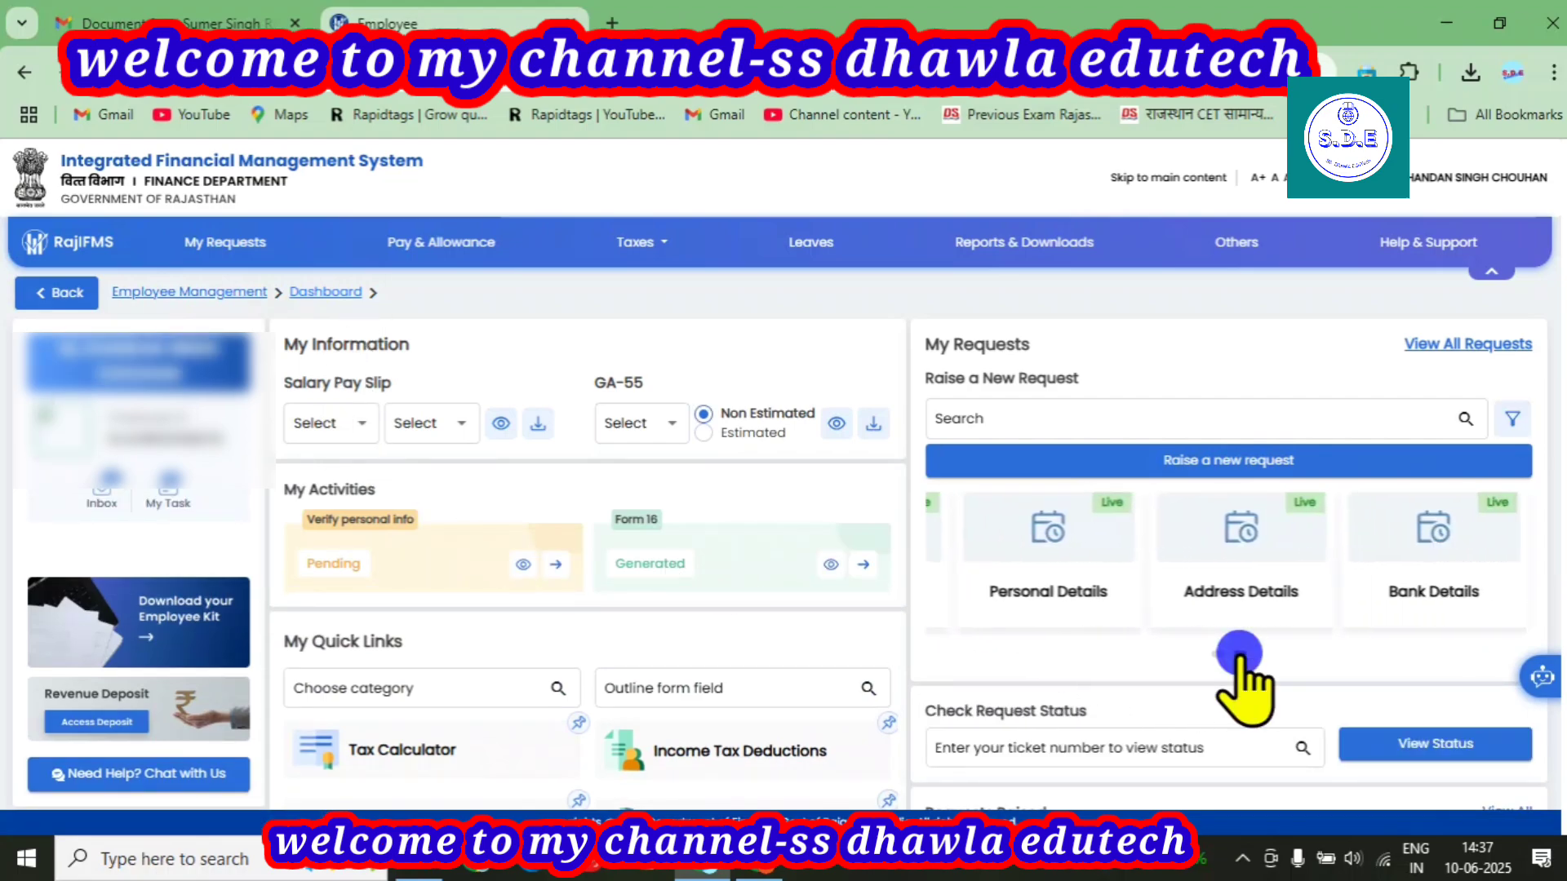
pyautogui.click(1239, 654)
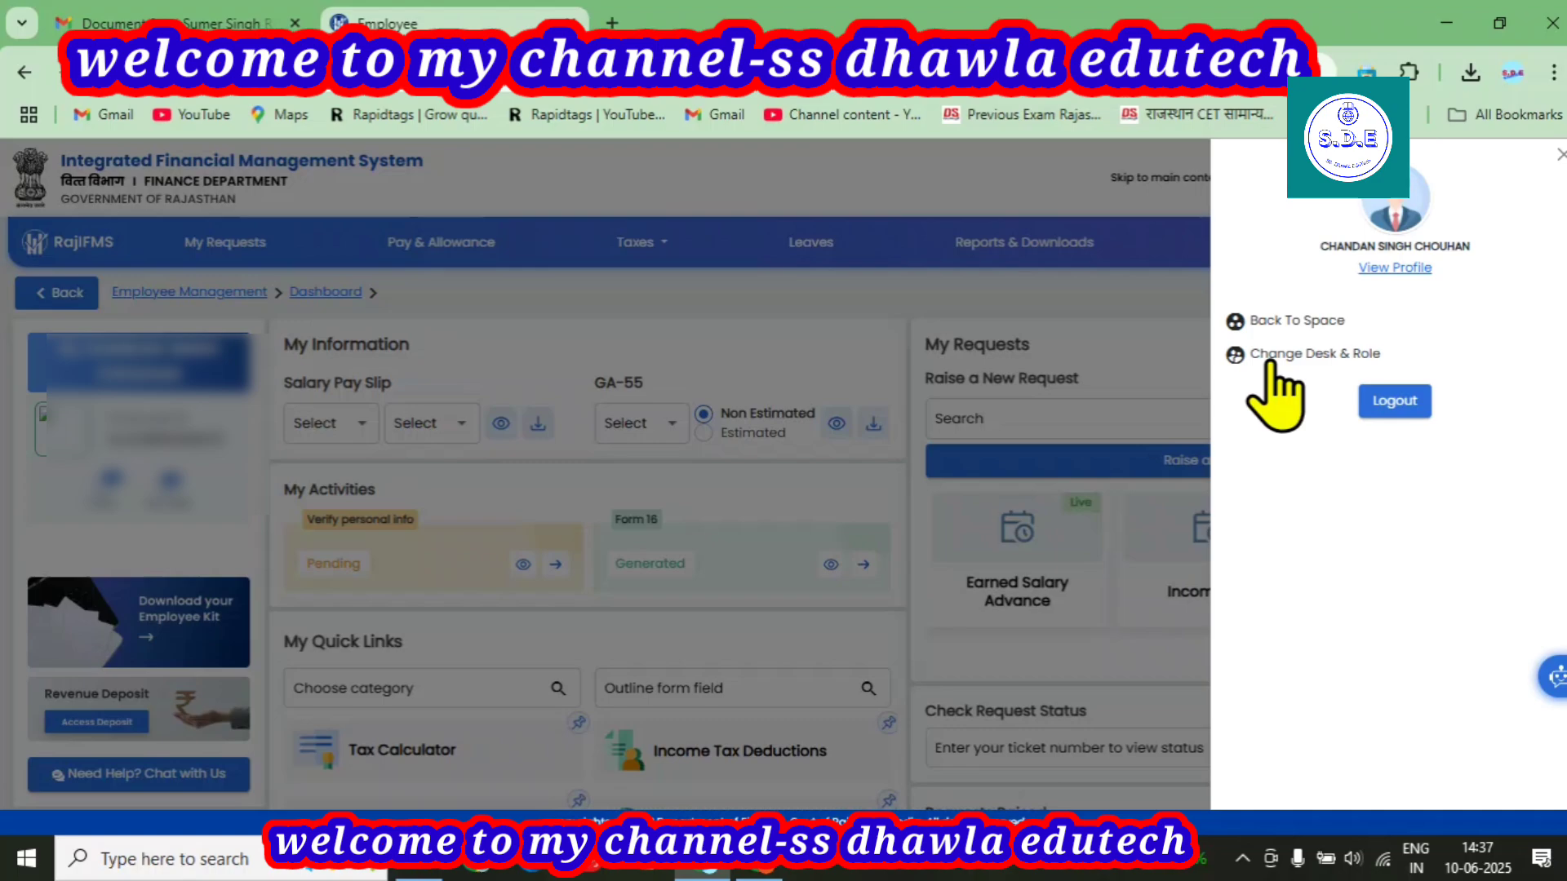
pyautogui.click(1270, 359)
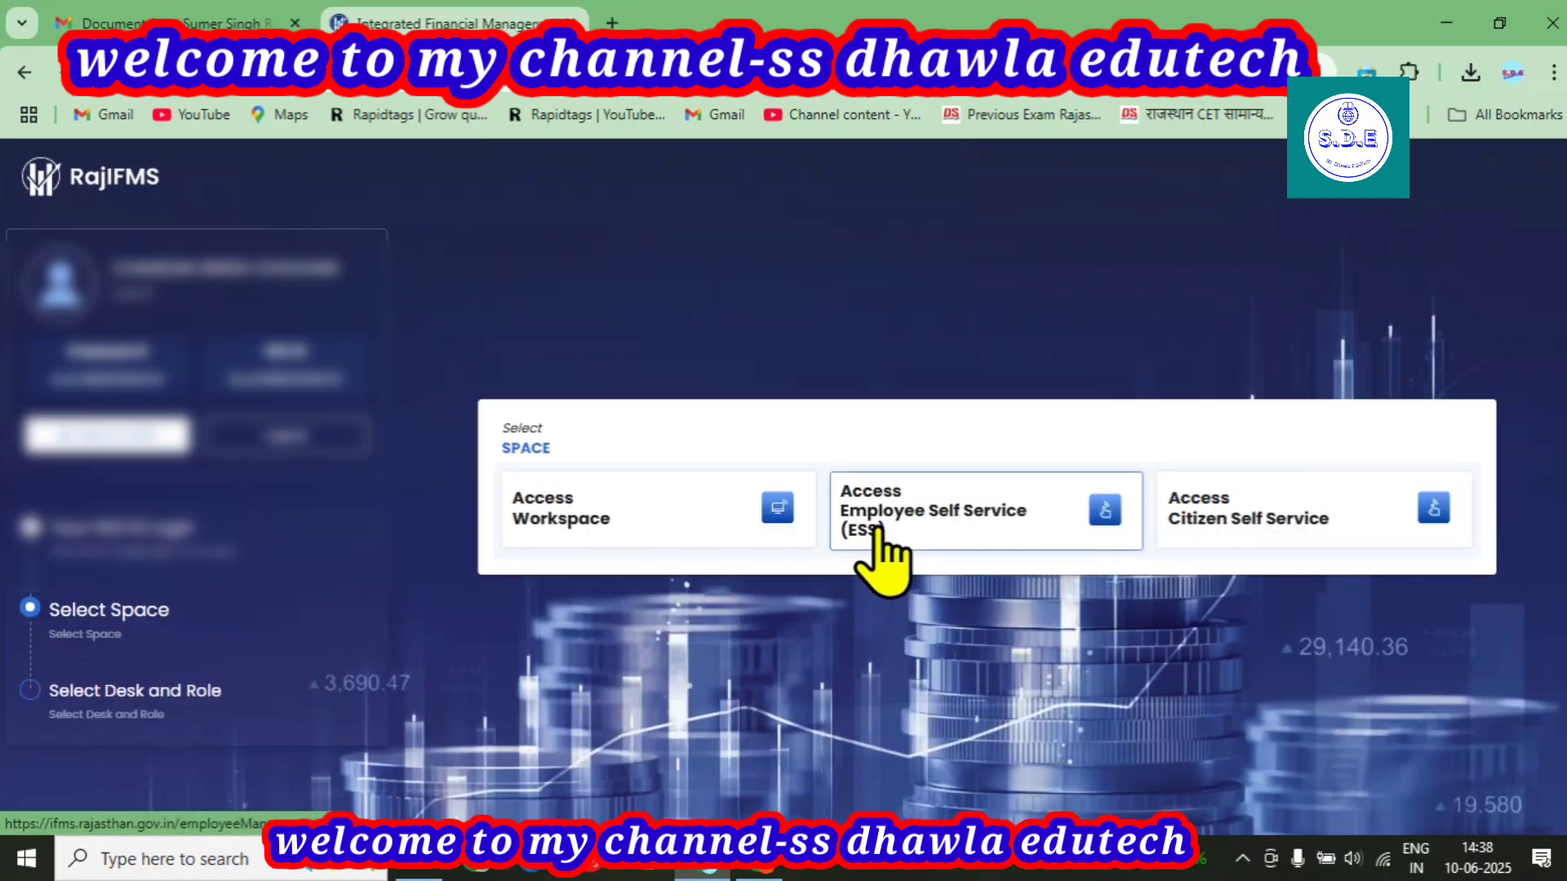
# Enter Employee Self Service and scroll to the My Requests pension links.
pyautogui.click(852, 522)
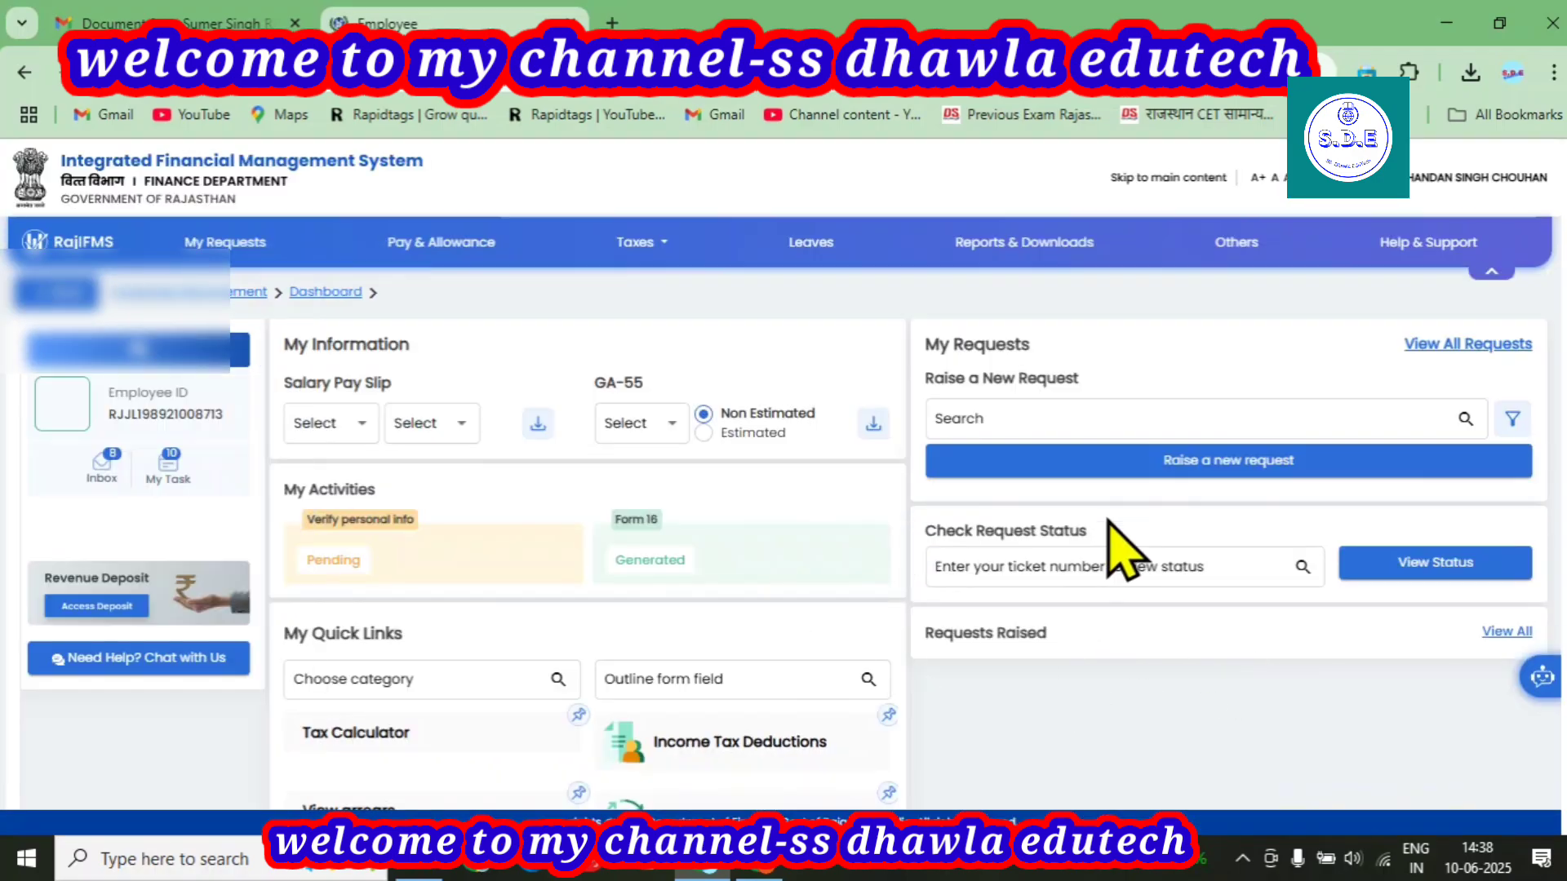
pyautogui.scroll(-1, 1122, 554)
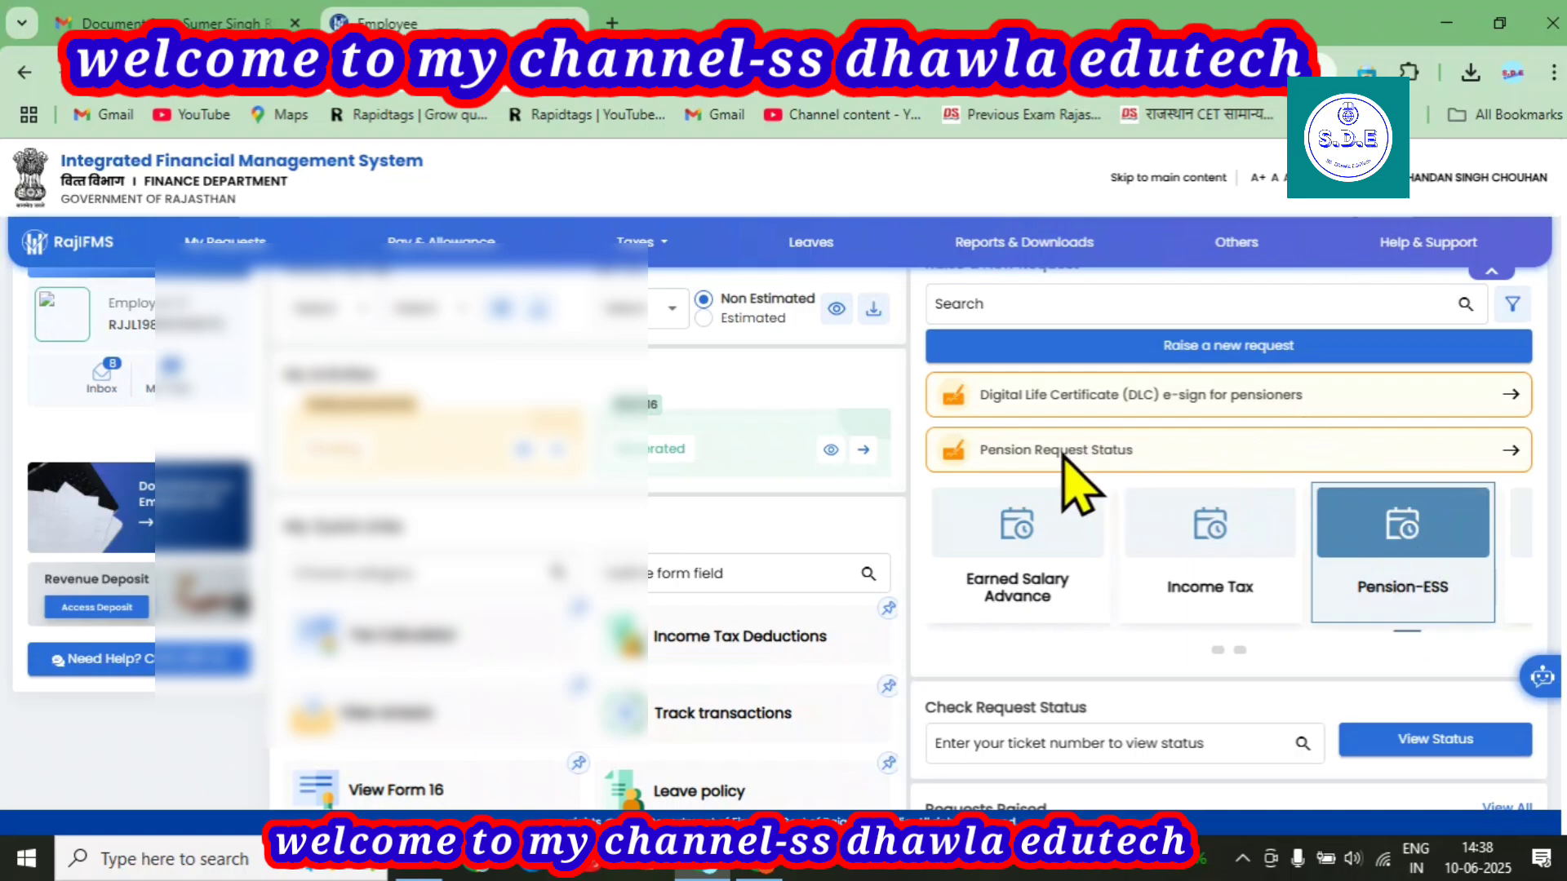
# Open Pension Request Status and check the updated retirement date 05-07-2025 in Employee Details.
pyautogui.click(1016, 447)
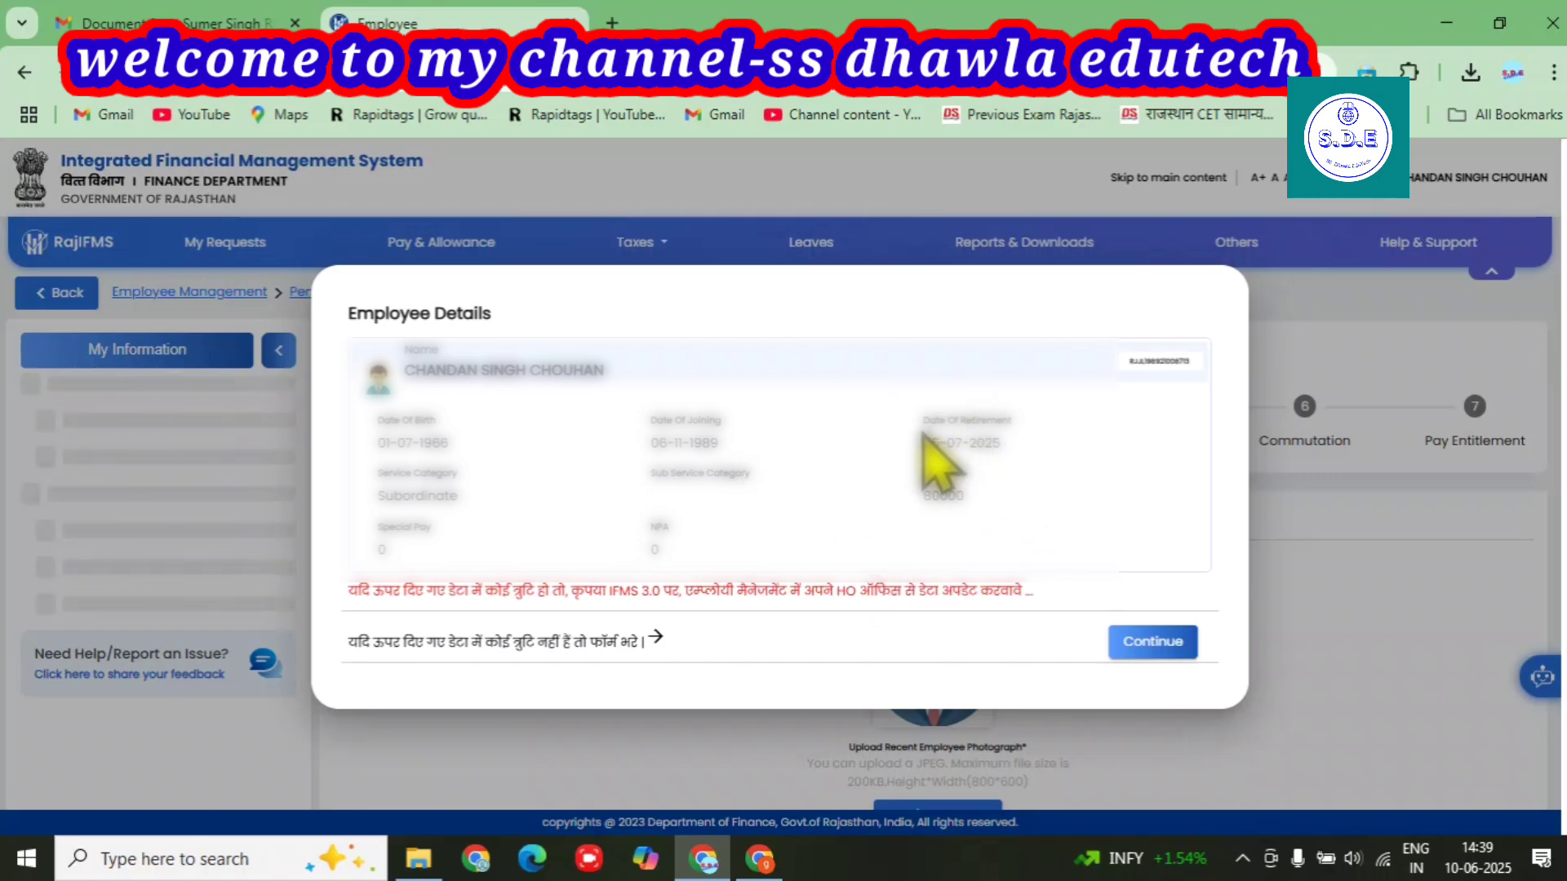
pyautogui.moveTo(922, 443); pyautogui.dragTo(1004, 445)
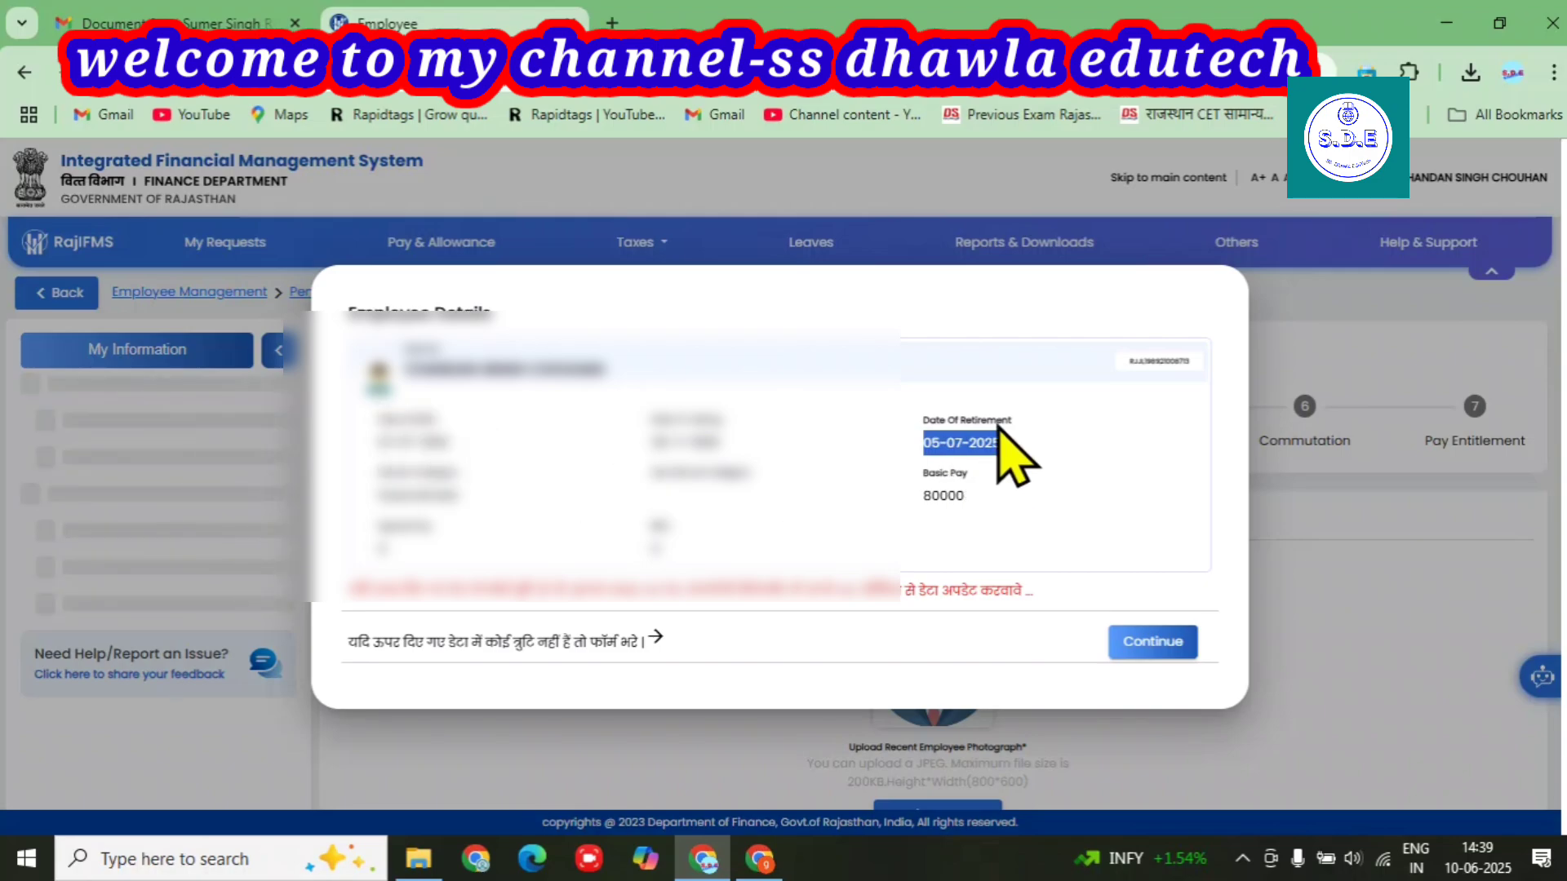
pyautogui.click(960, 445)
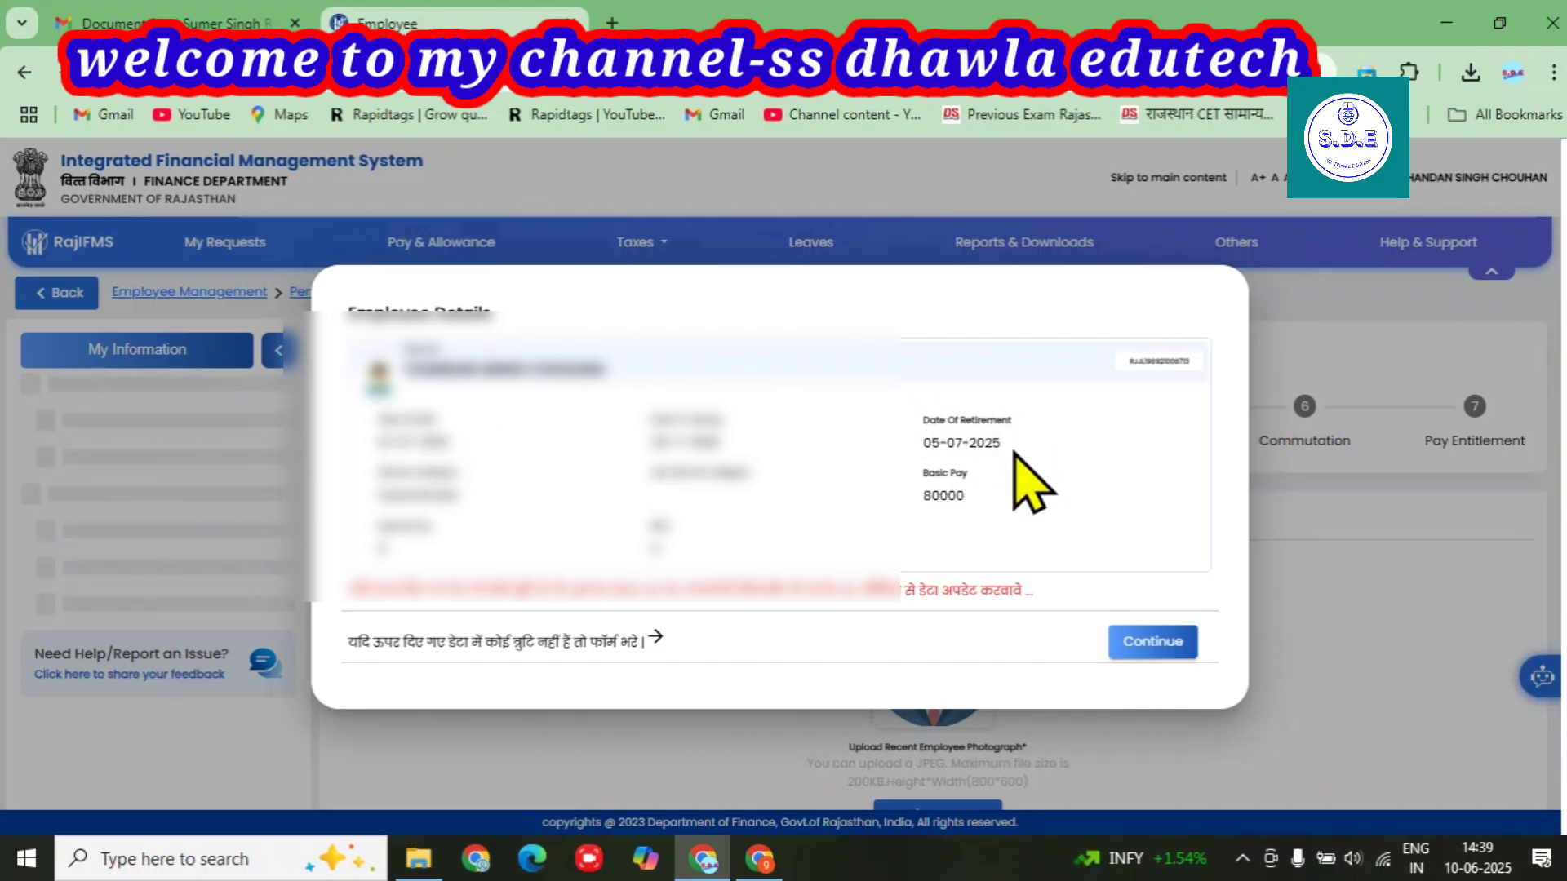
# Continue past Employee Details and review the prefilled Personal Details form, down to document uploads.
pyautogui.click(1139, 643)
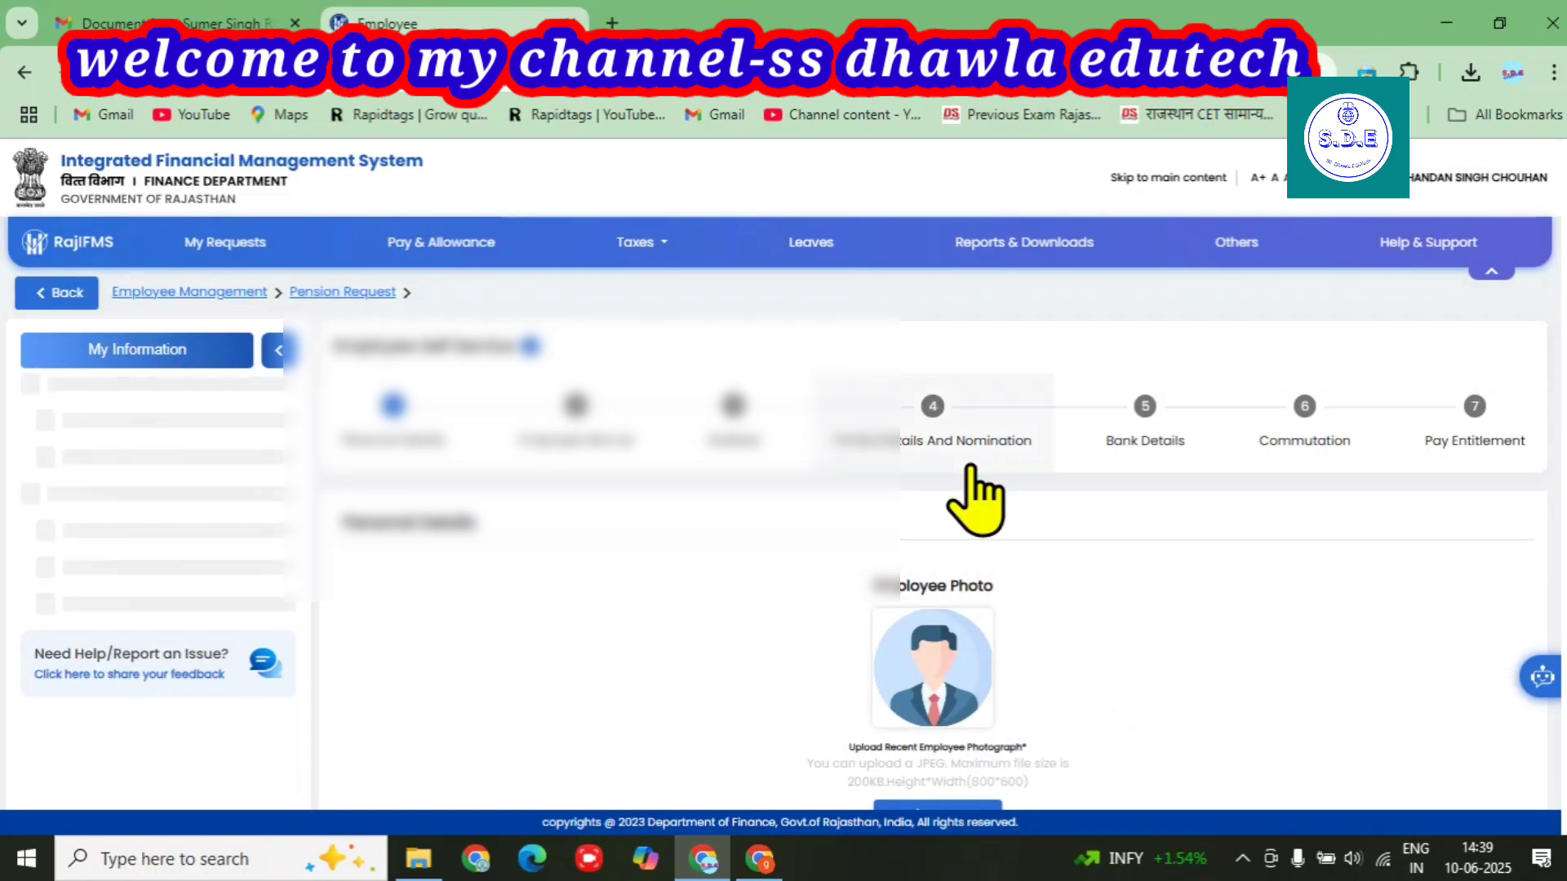
pyautogui.scroll(-1, 971, 469)
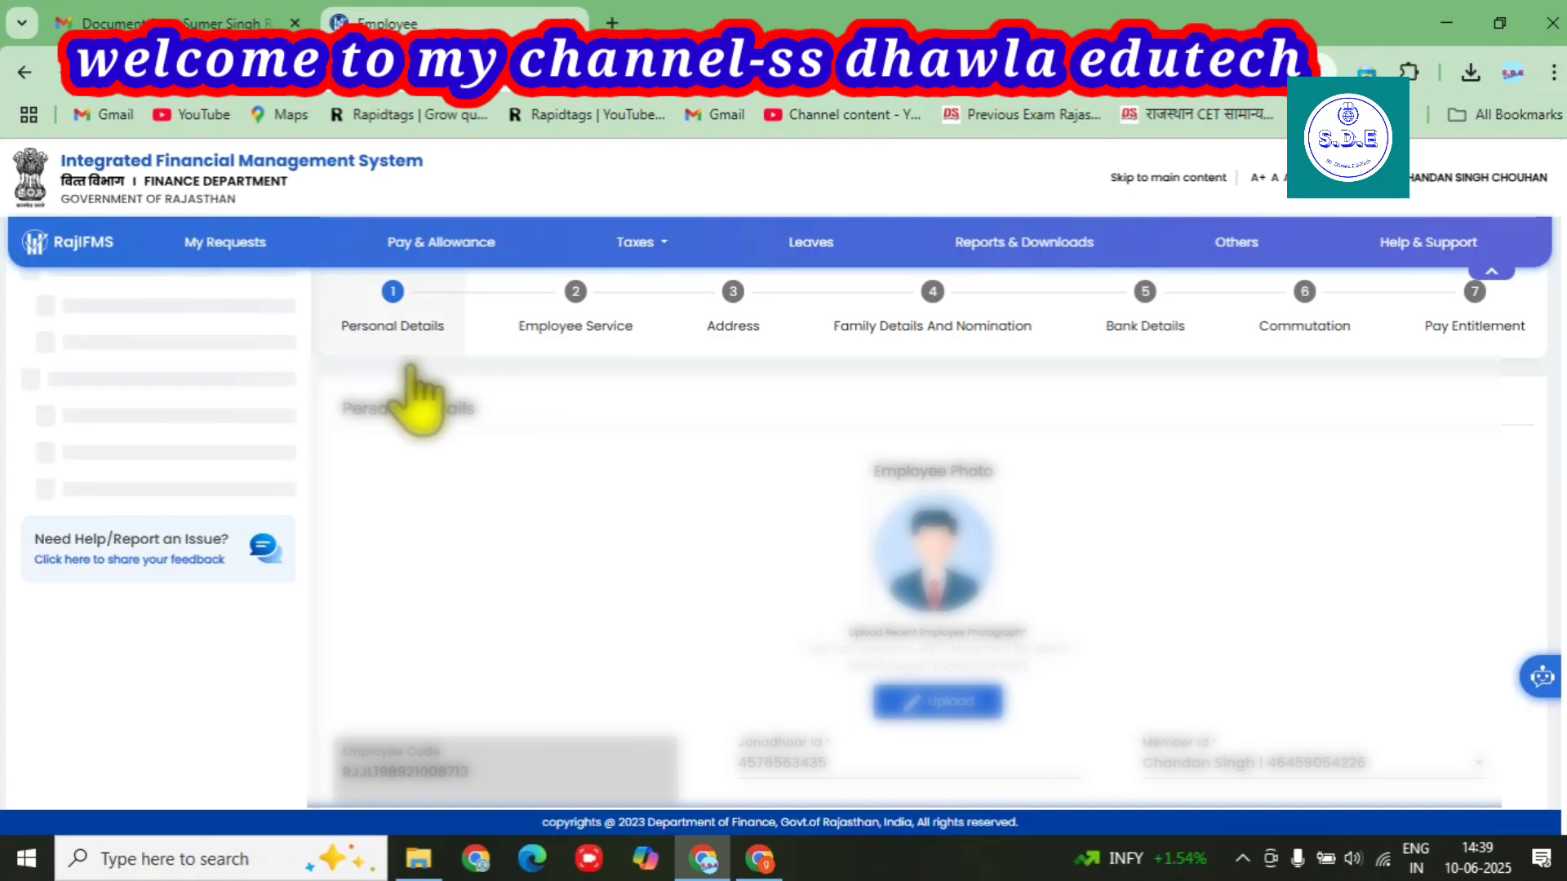
pyautogui.scroll(-2, 927, 522)
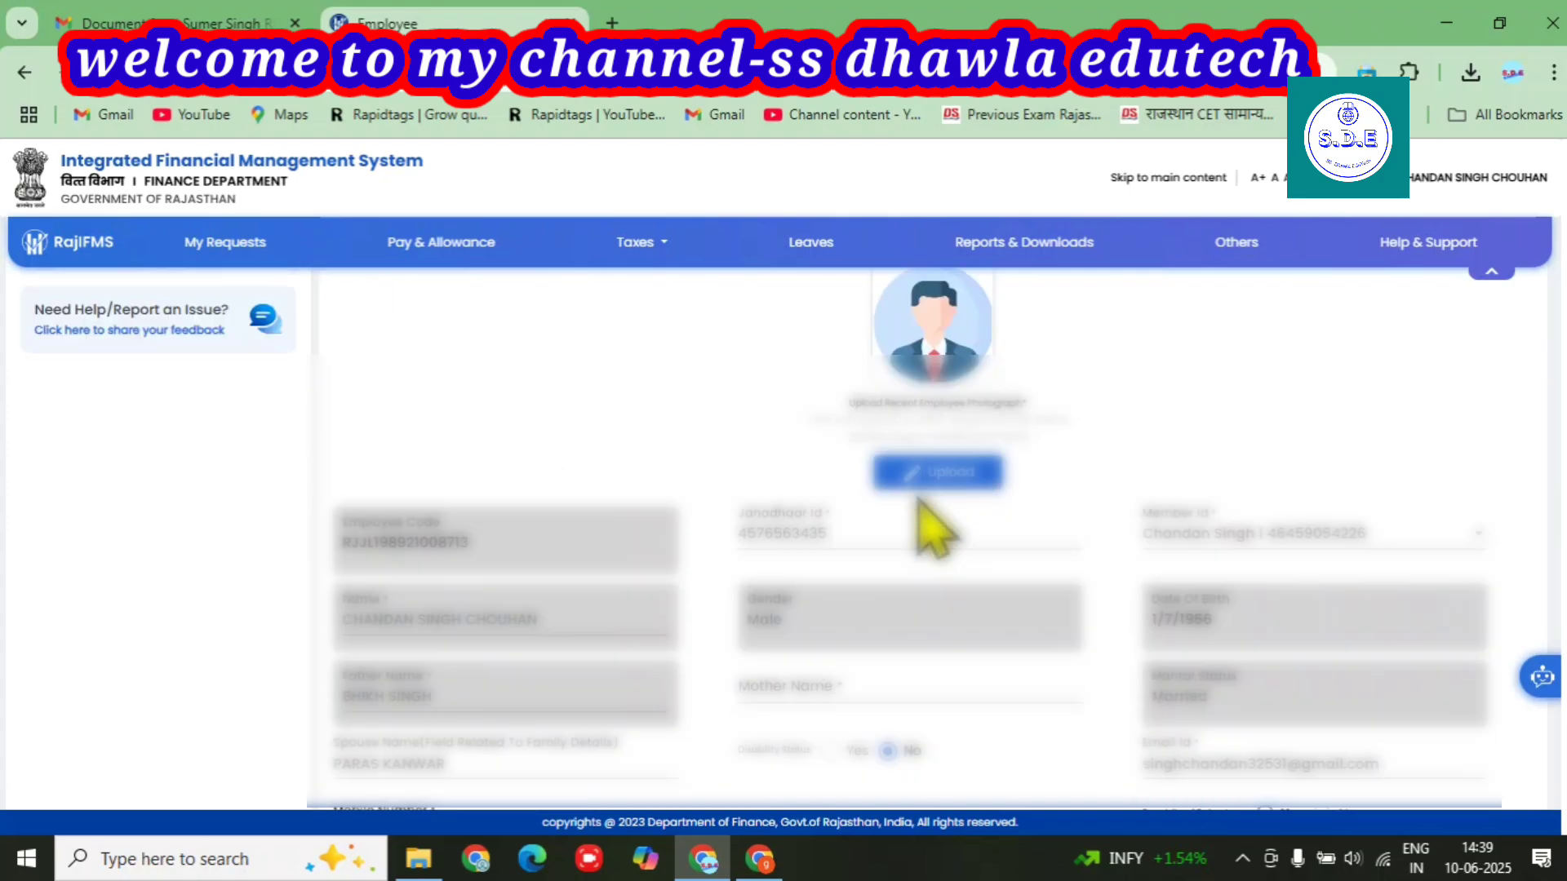
pyautogui.scroll(-1, 918, 502)
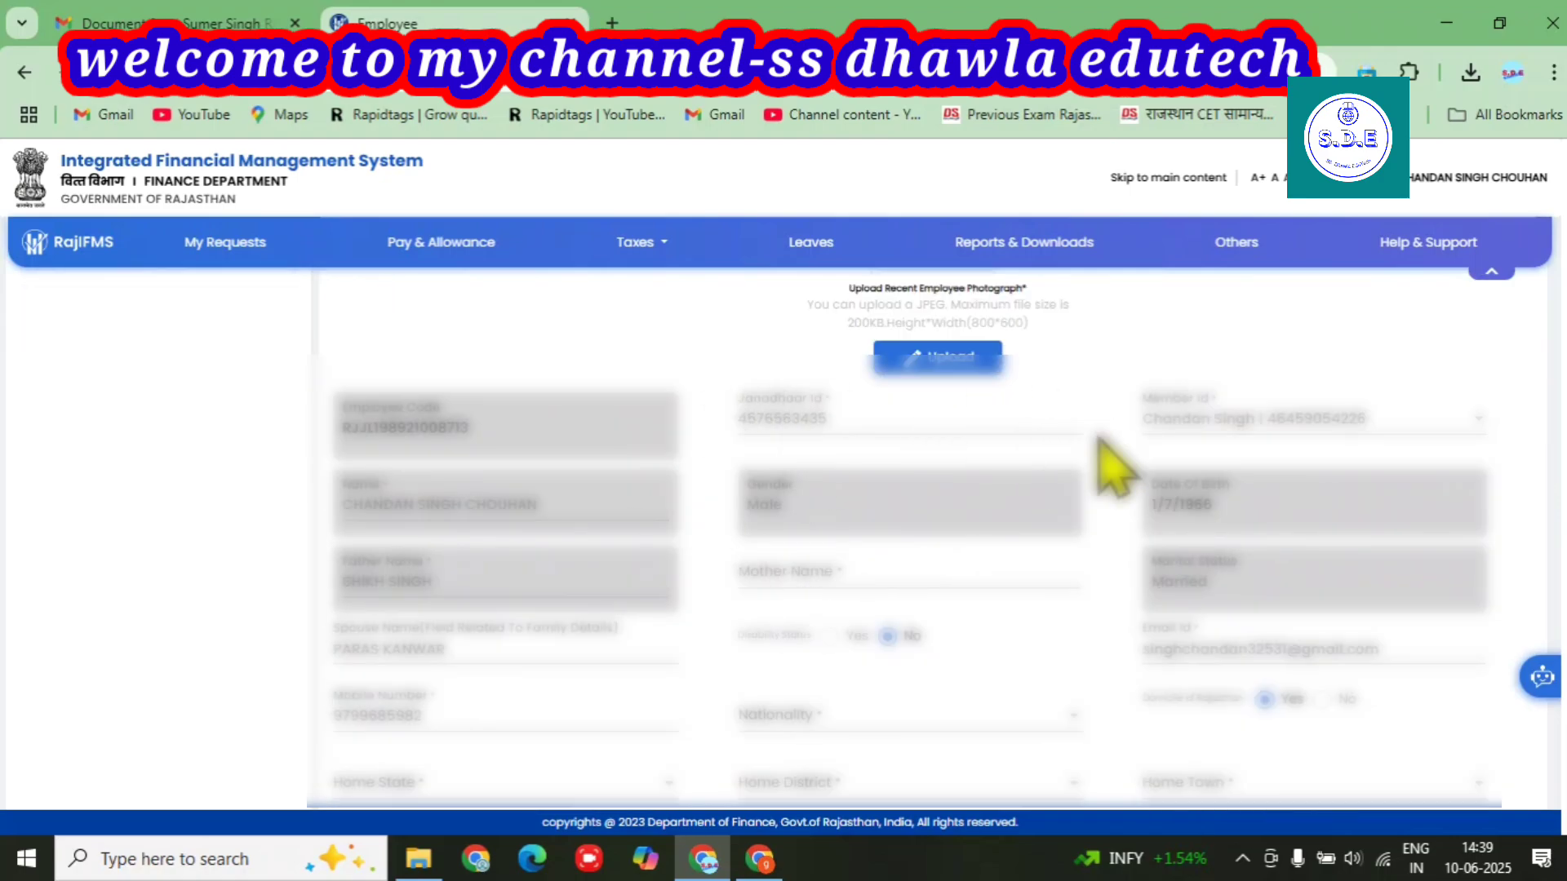
pyautogui.scroll(-1, 1061, 562)
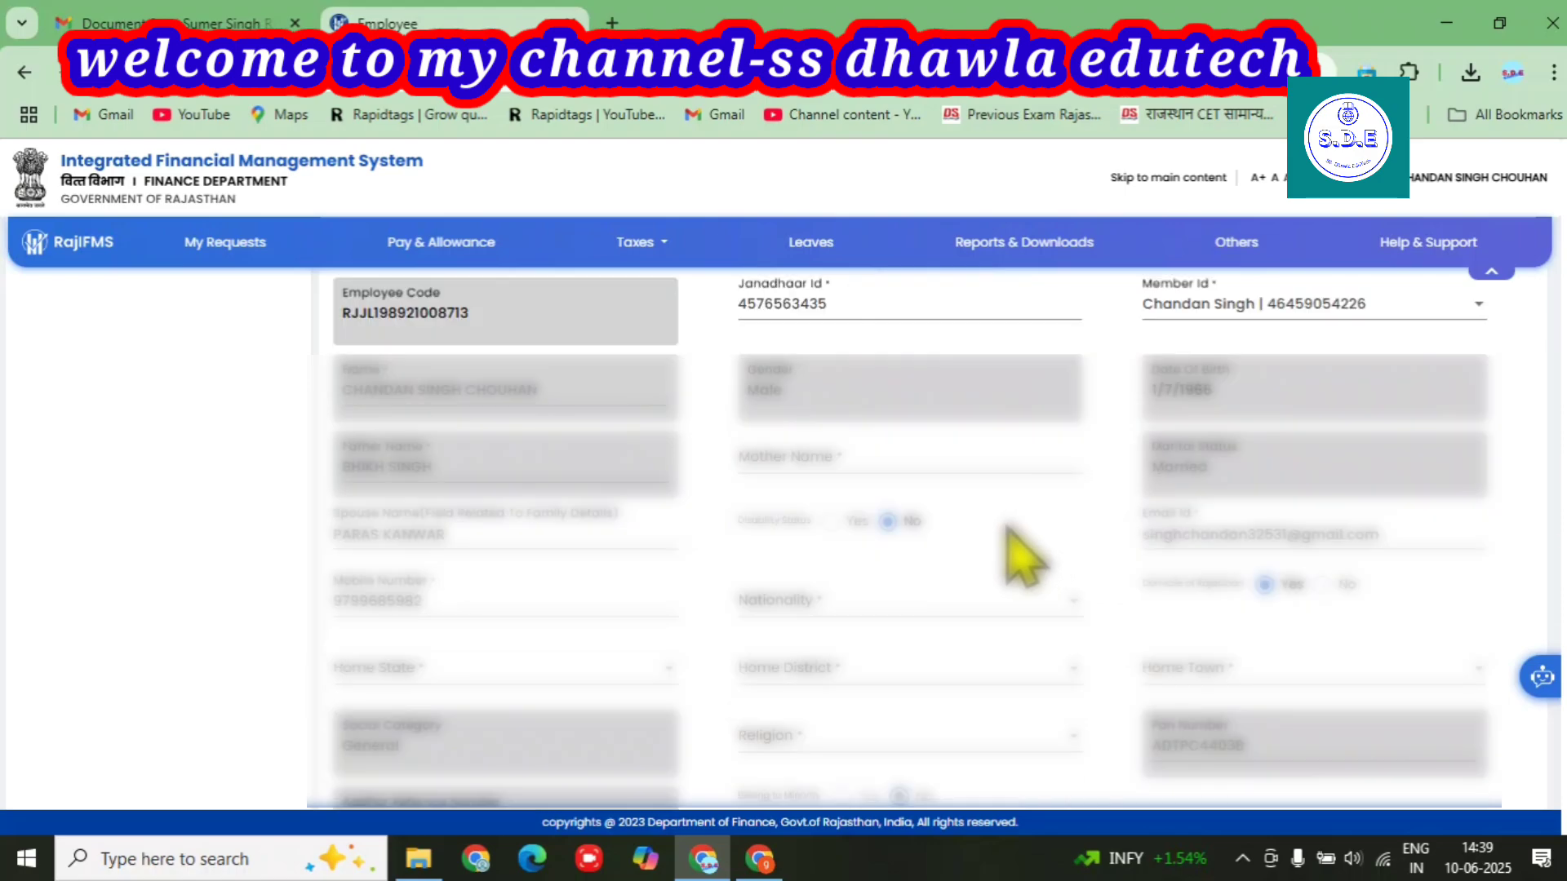
pyautogui.scroll(-1, 798, 500)
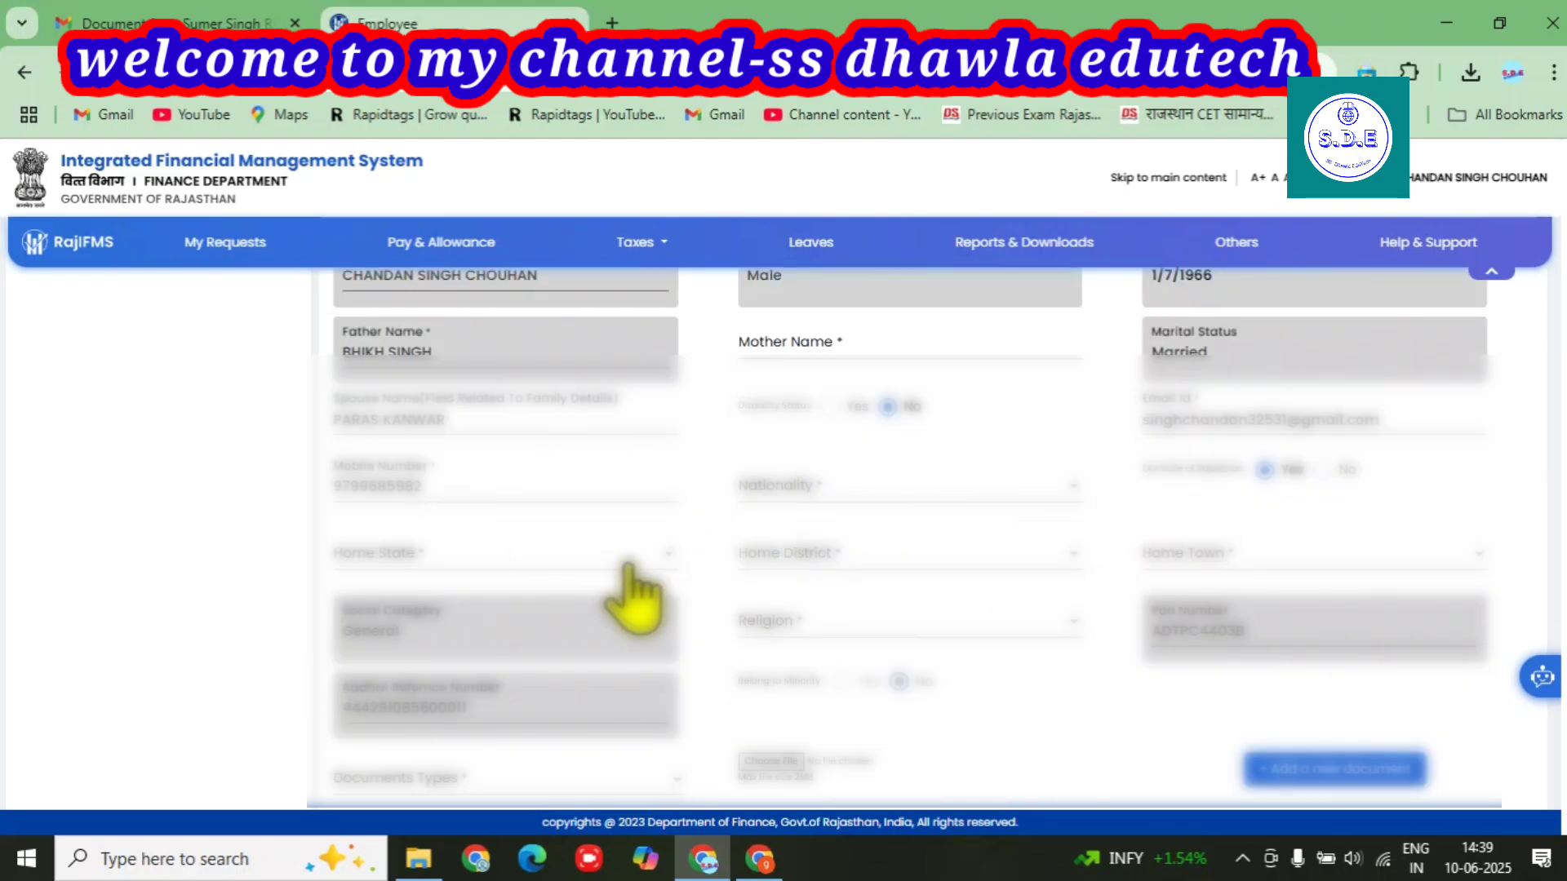
pyautogui.scroll(-2, 628, 571)
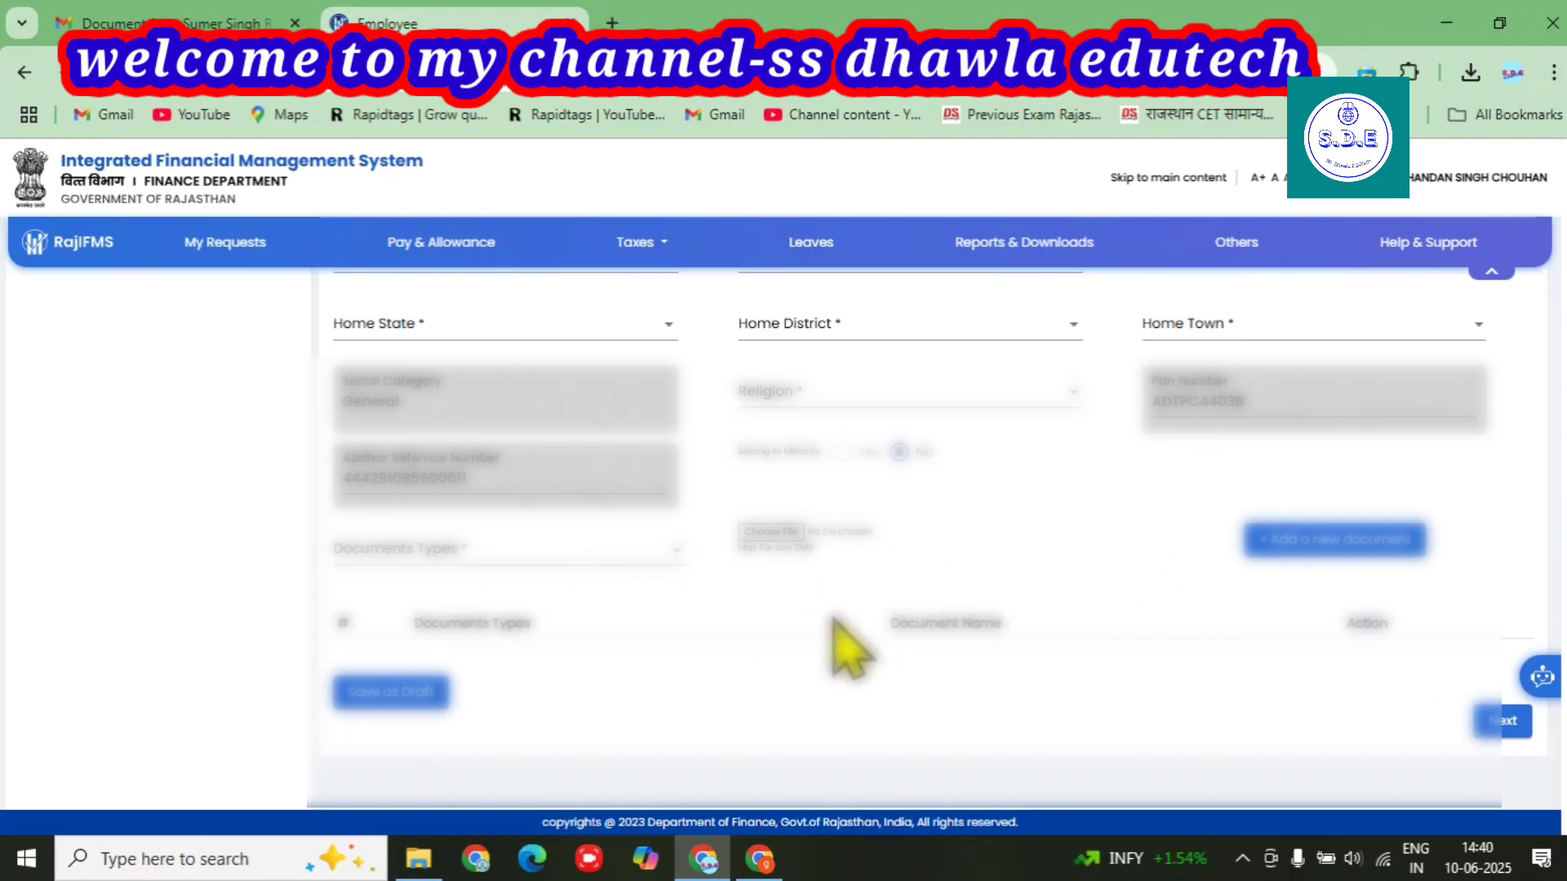
pyautogui.scroll(10, 834, 621)
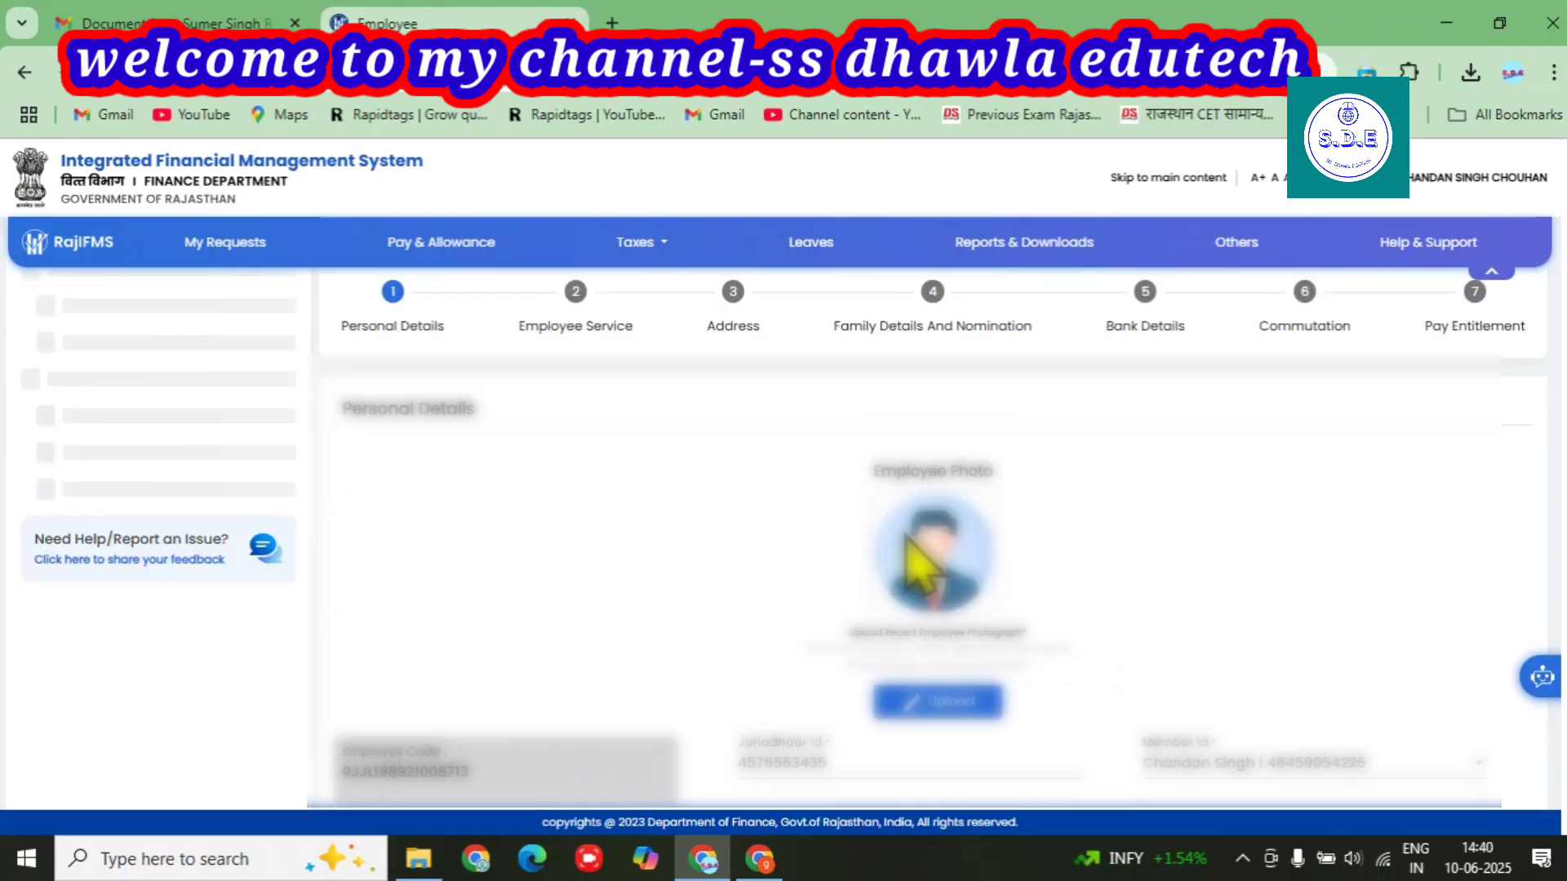